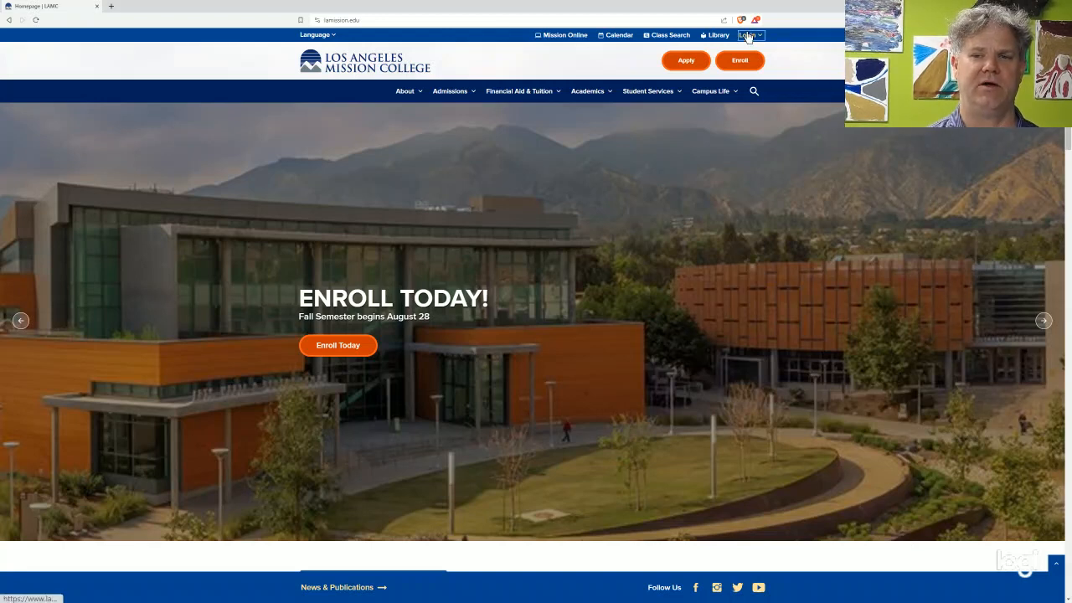
Step: Log in from the college homepage to the faculty portal and open the LAMC instance of eLumen
mouse_move(750, 38)
left_click(758, 59)
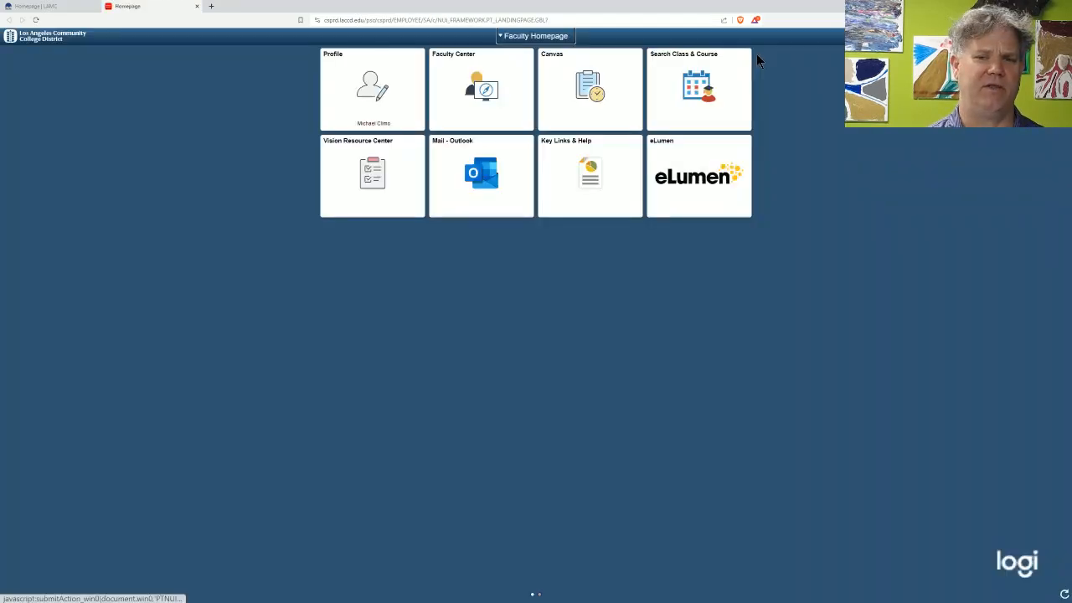
left_click(690, 173)
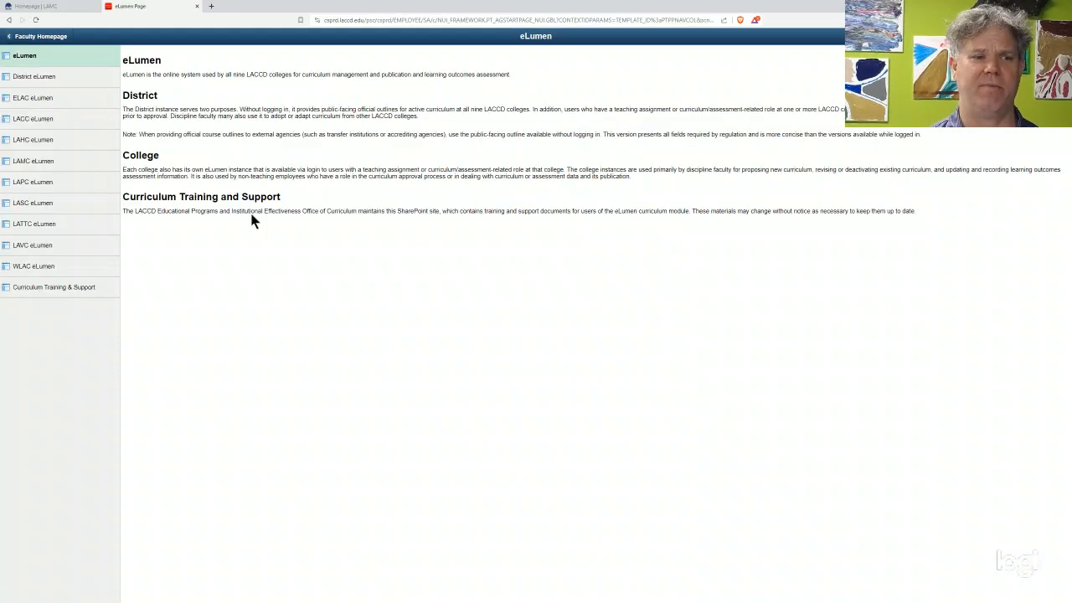
left_click(55, 164)
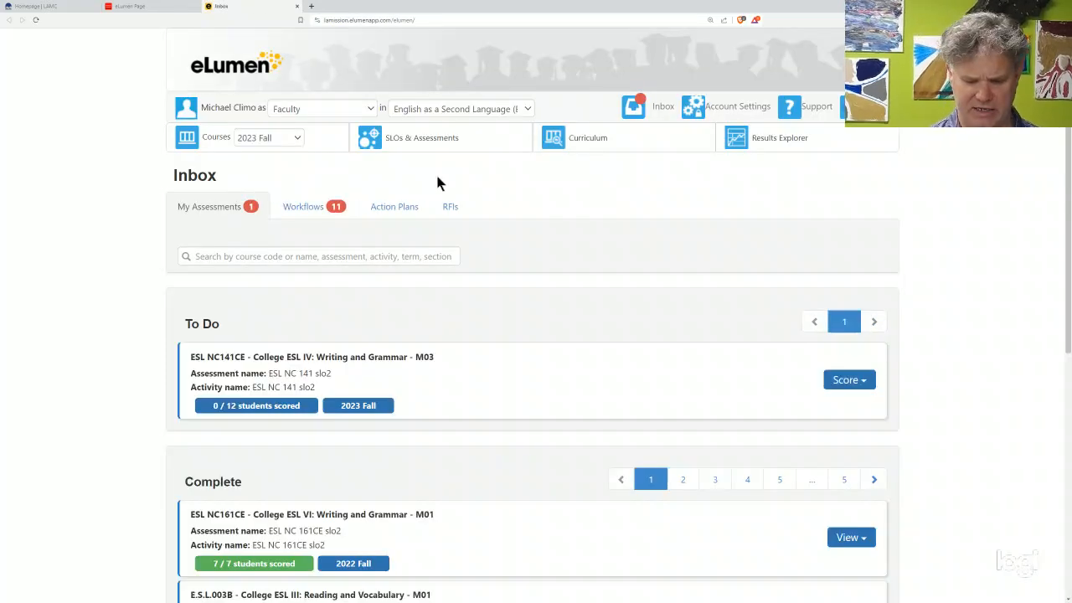
Step: Switch the eLumen role to Discipline Coordinator in the English Second Language - NC (ESL) discipline
left_click(369, 109)
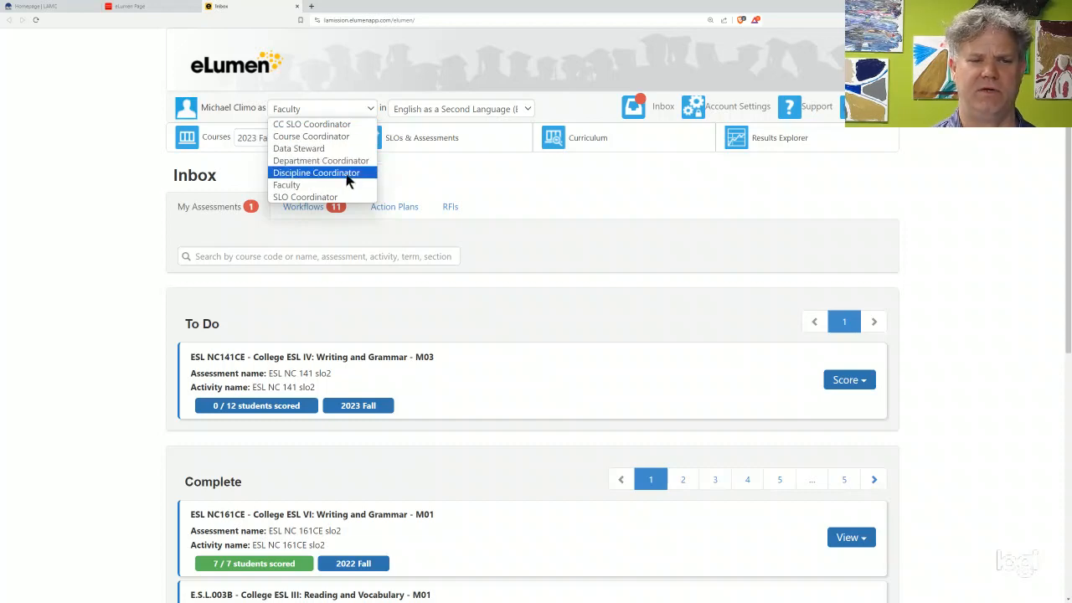
left_click(348, 174)
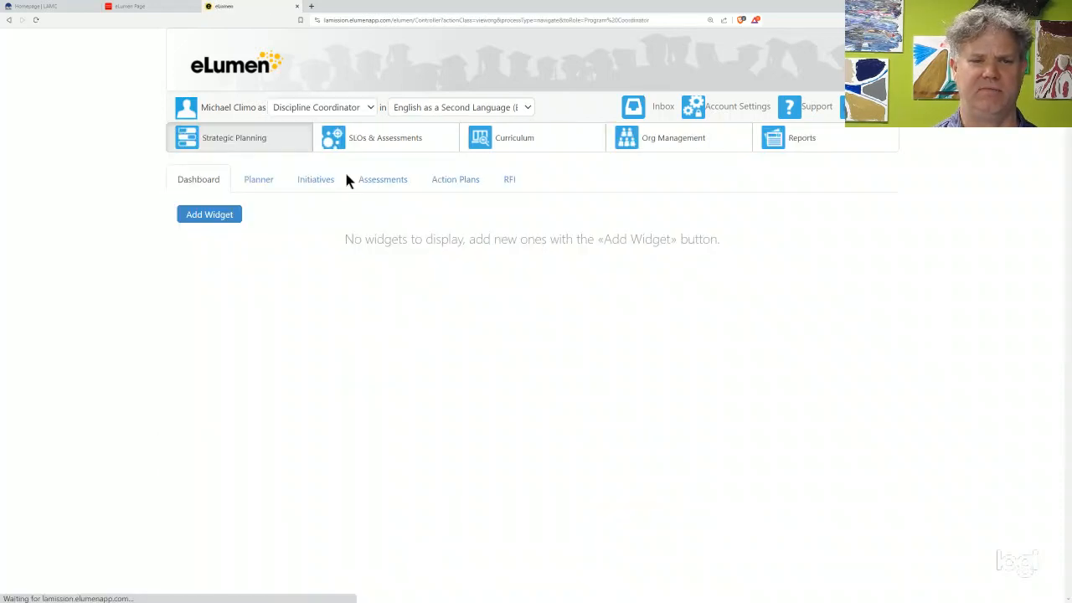
left_click(488, 109)
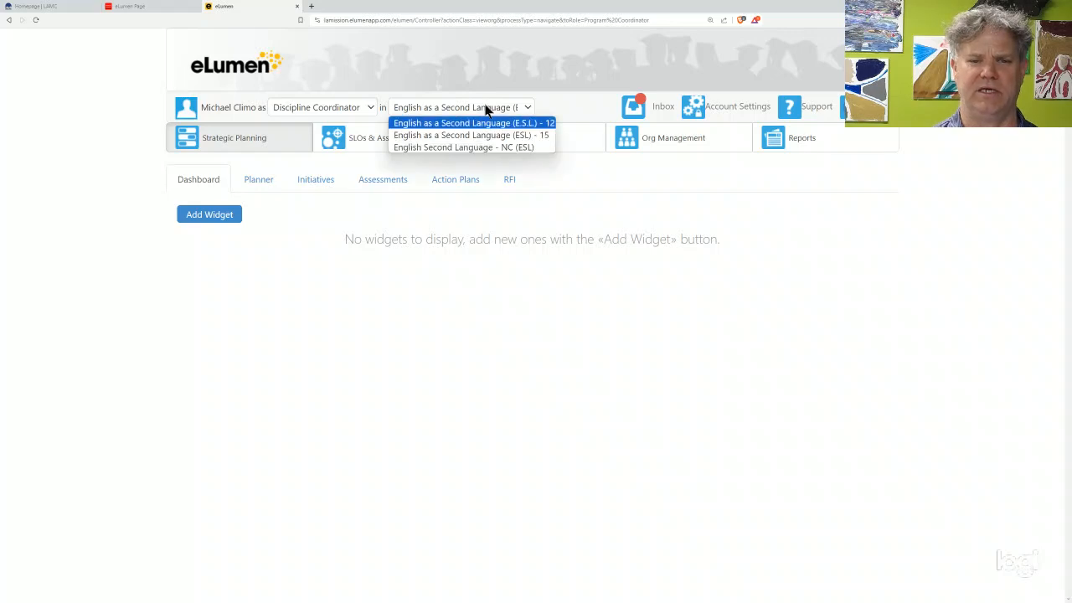
left_click(471, 148)
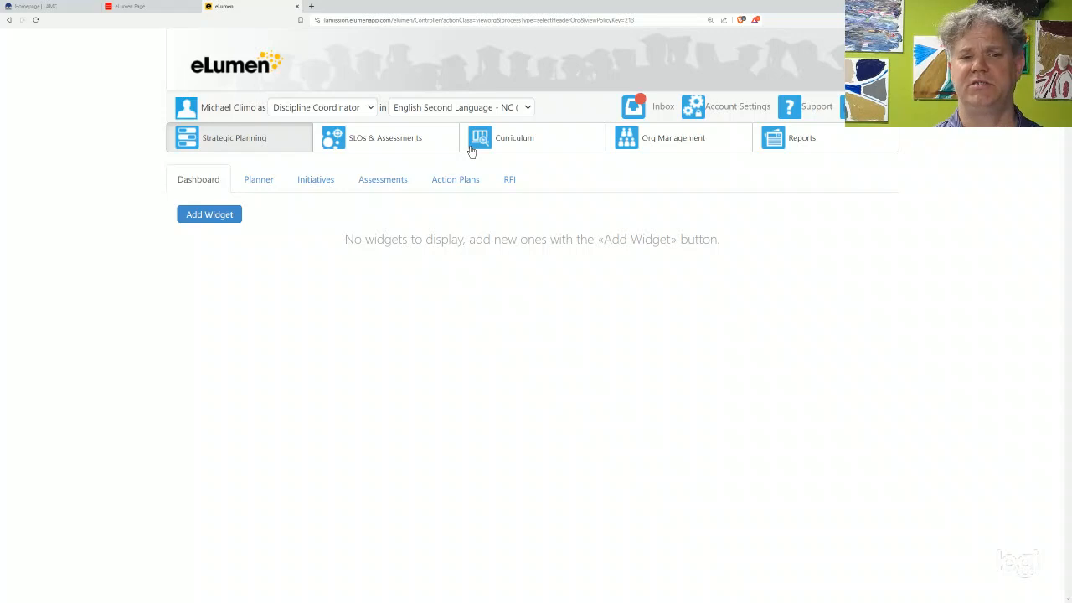
Step: Open the Assessment Library, look through the assessments, exclude those with only ISLOs and include inactive ones
left_click(397, 189)
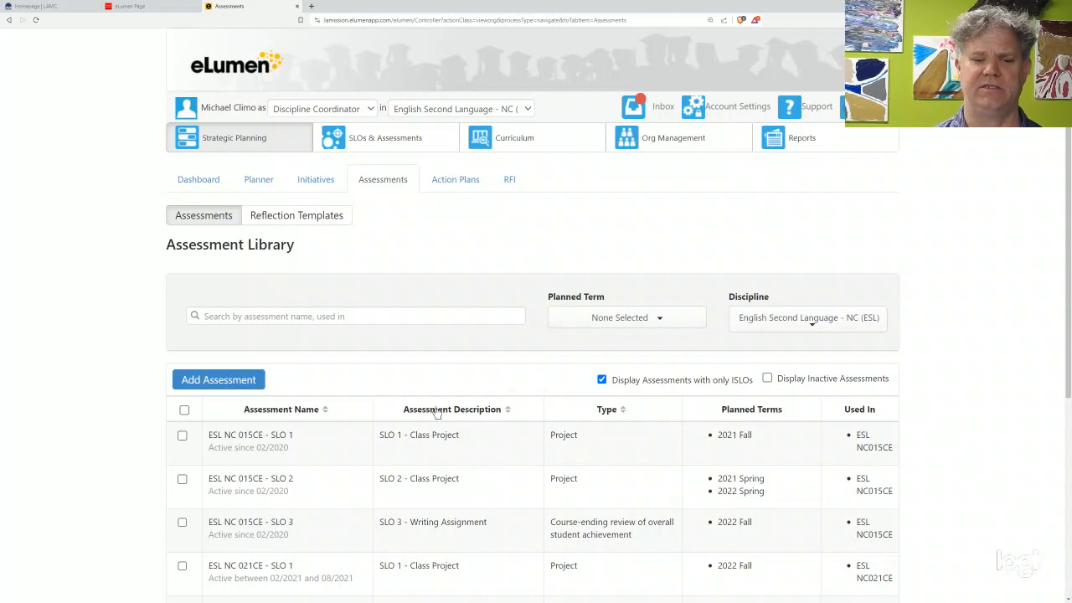
scroll(412, 432, "down", 3)
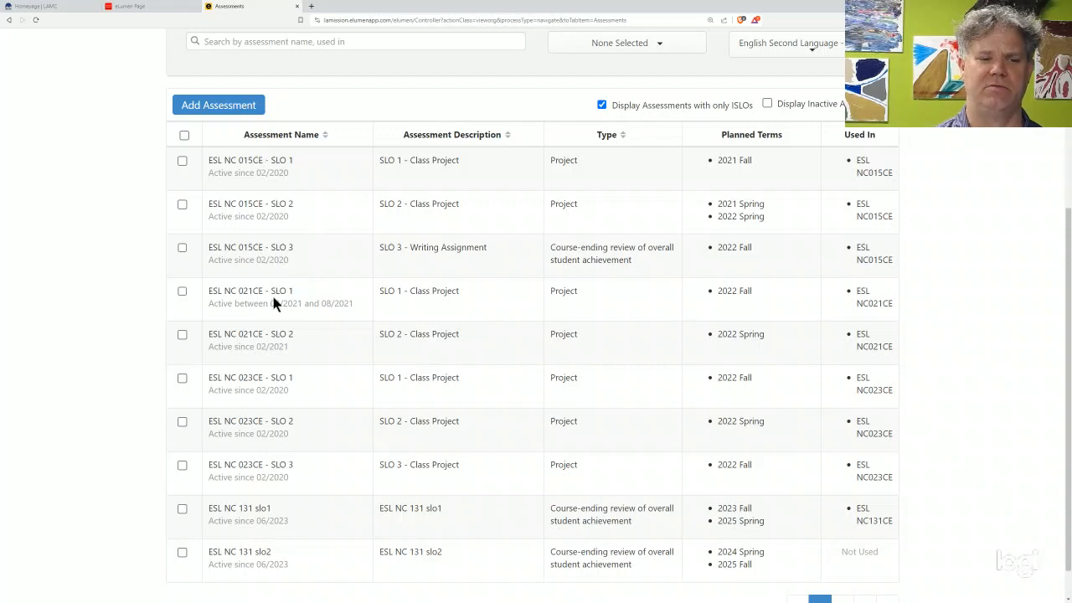
scroll(275, 303, "down", 1)
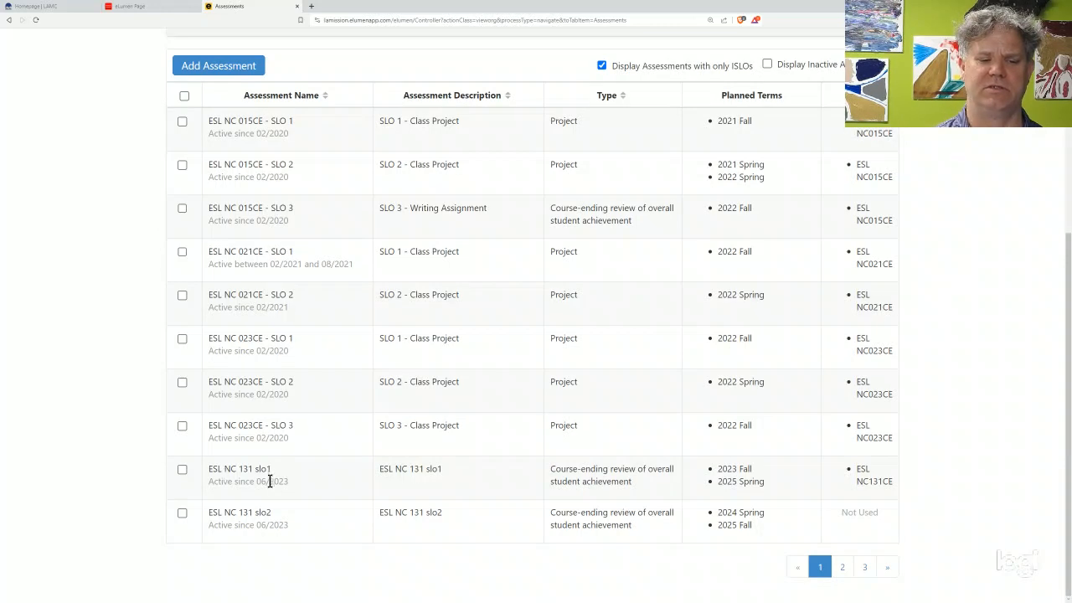
scroll(516, 194, "up", 2)
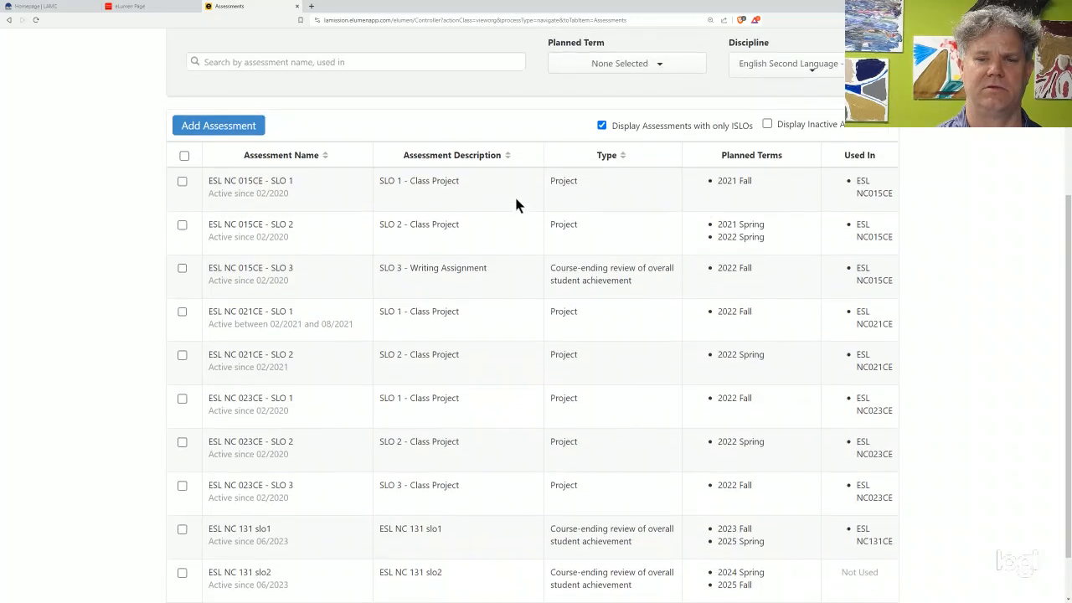
left_click(602, 136)
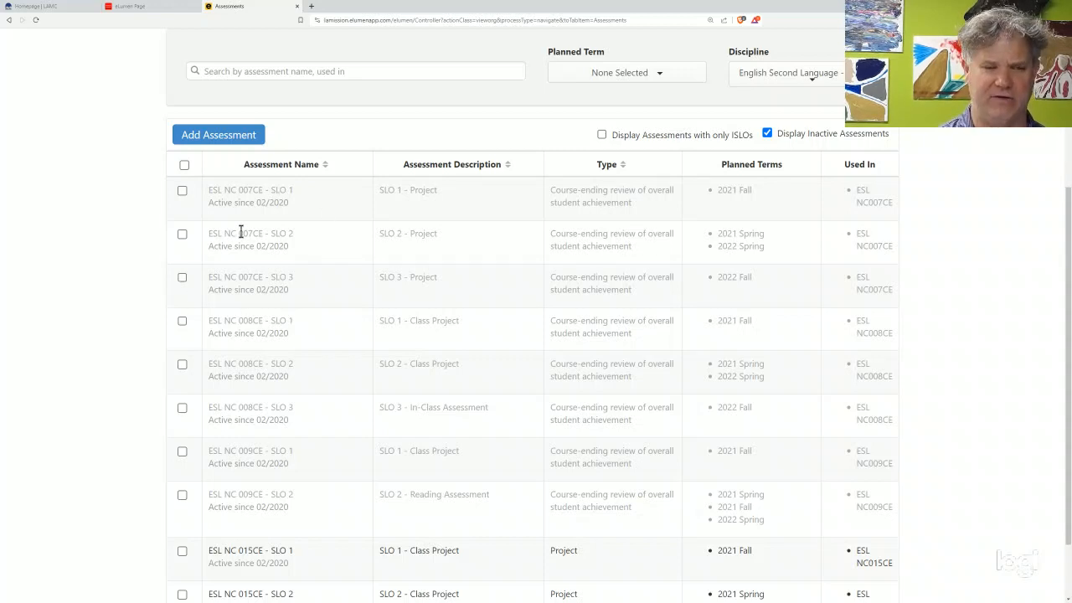
Step: Activate the inactive assessment ESL NC 007CE - SLO 1, then deactivate it again
left_click(181, 193)
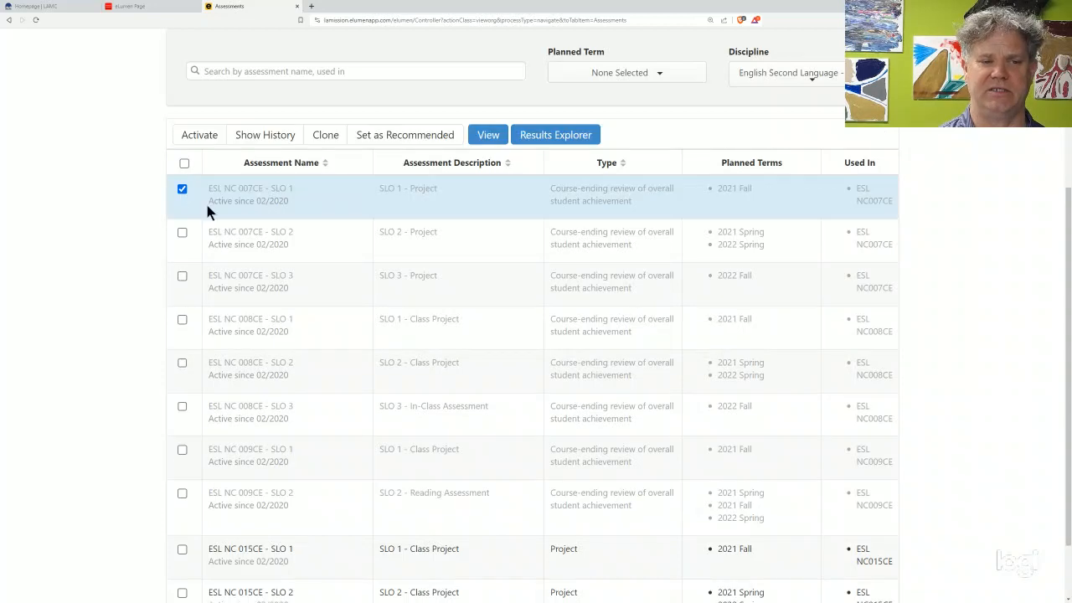
left_click(204, 135)
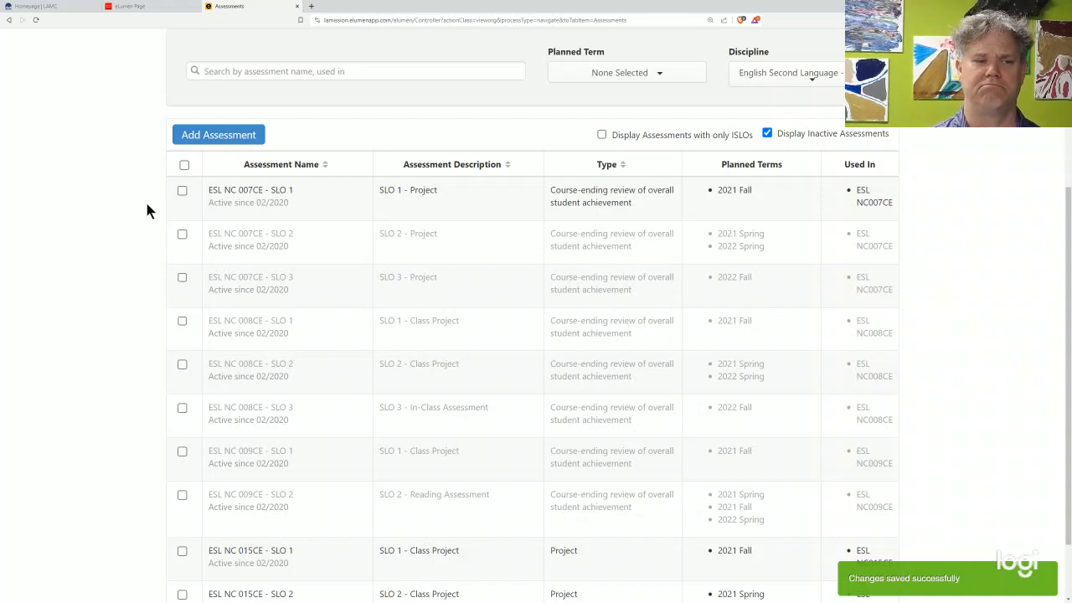
left_click(182, 190)
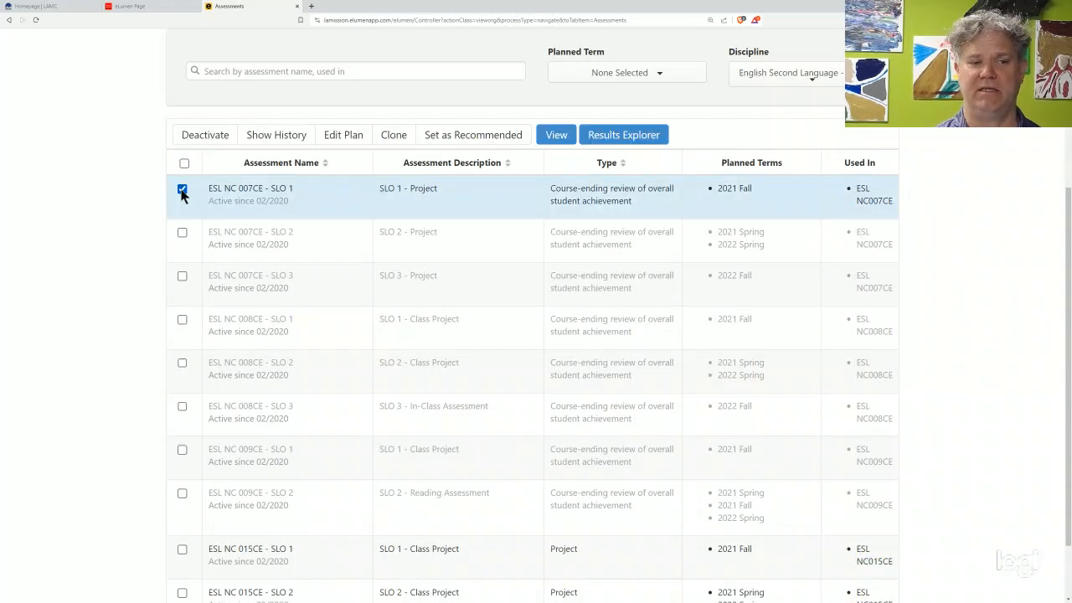
left_click(205, 137)
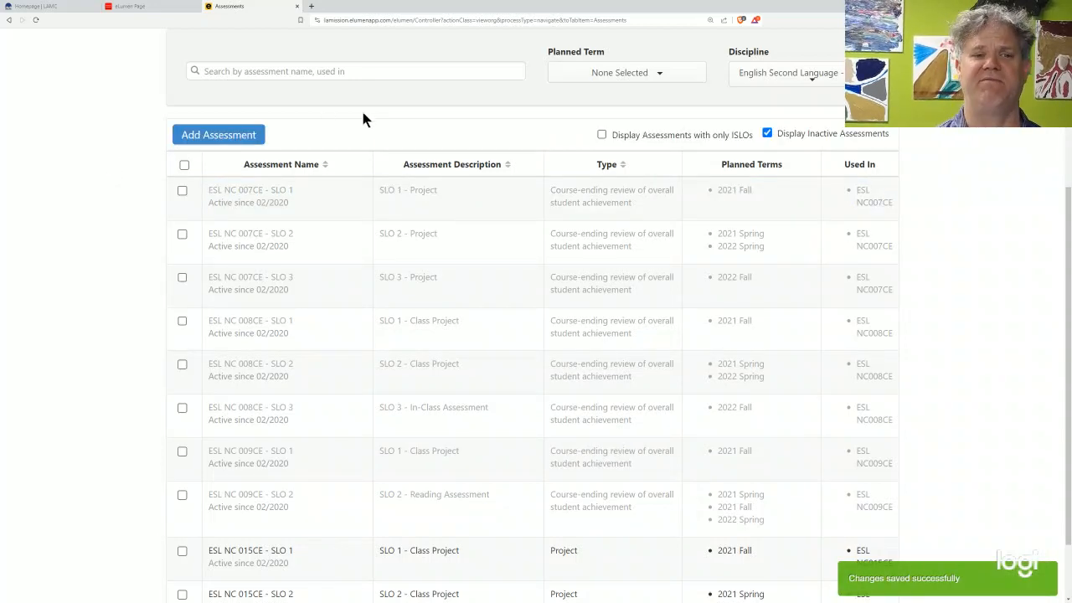
Step: Add a new assessment named "ESL NC 152 slo1" with the description "ESL NC 151 slo1"
left_click(251, 137)
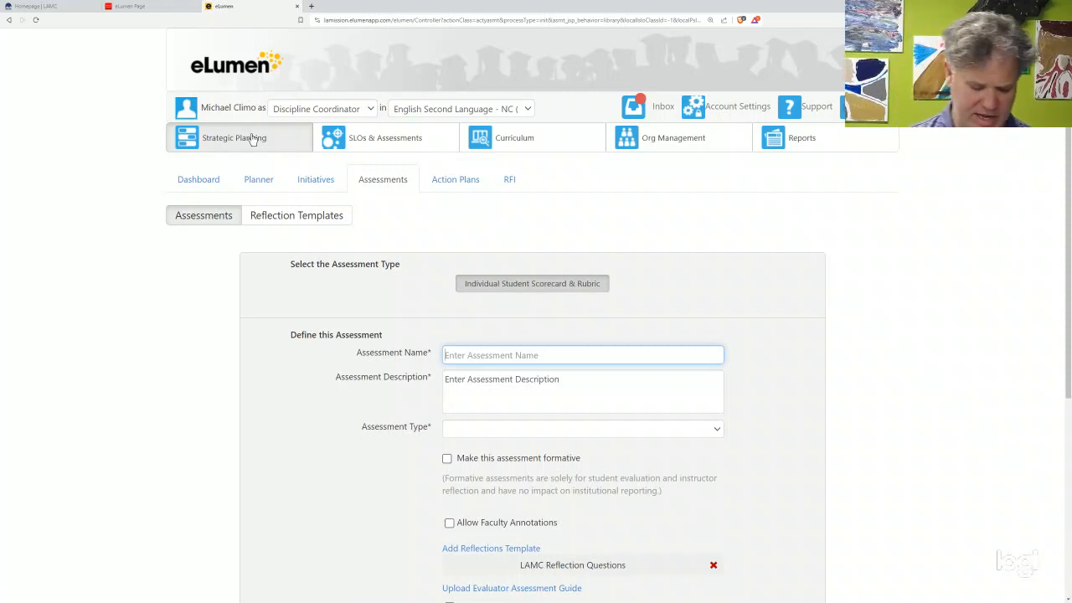
type("ESL NC 152 slo1")
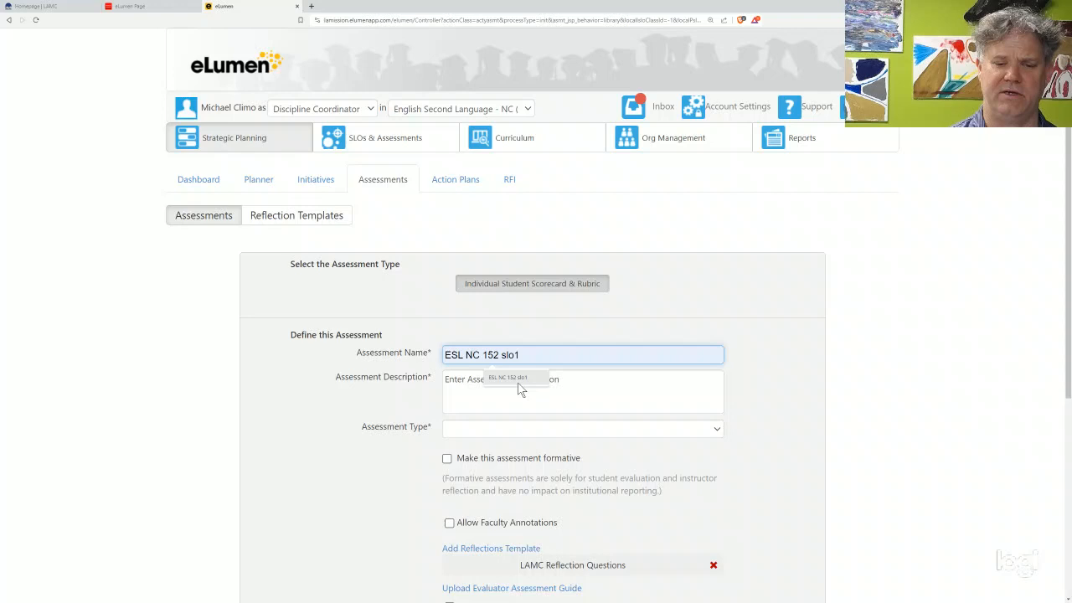
left_click(518, 384)
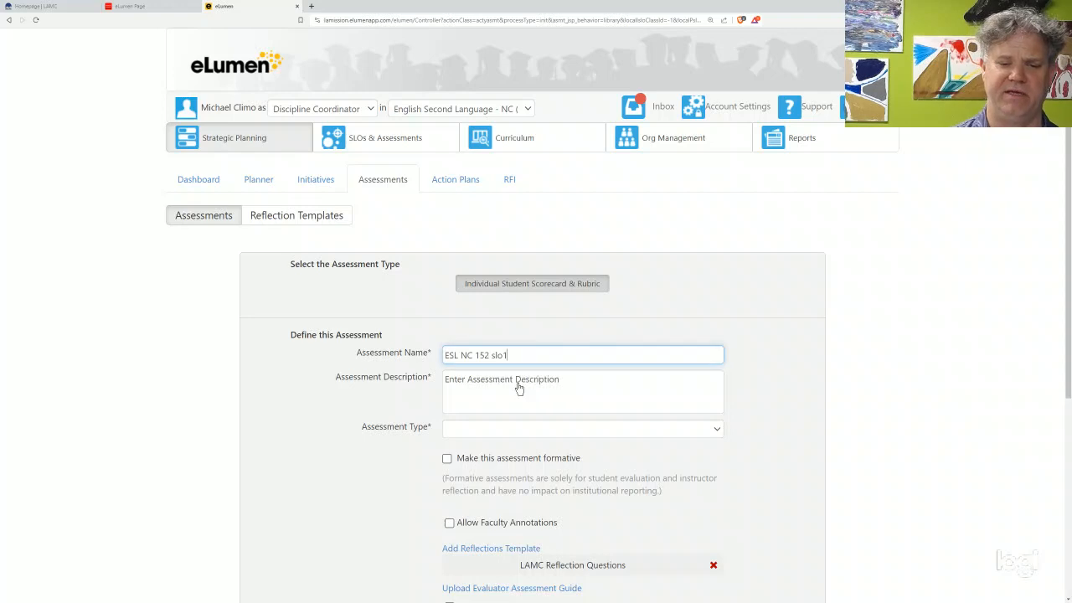
left_click(518, 392)
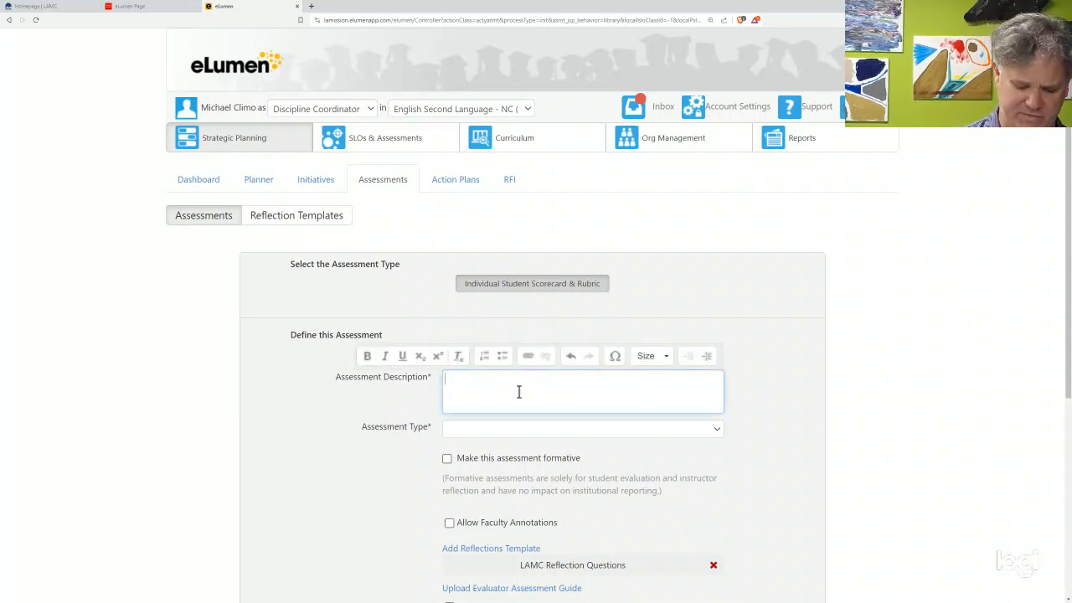
type("ESL ")
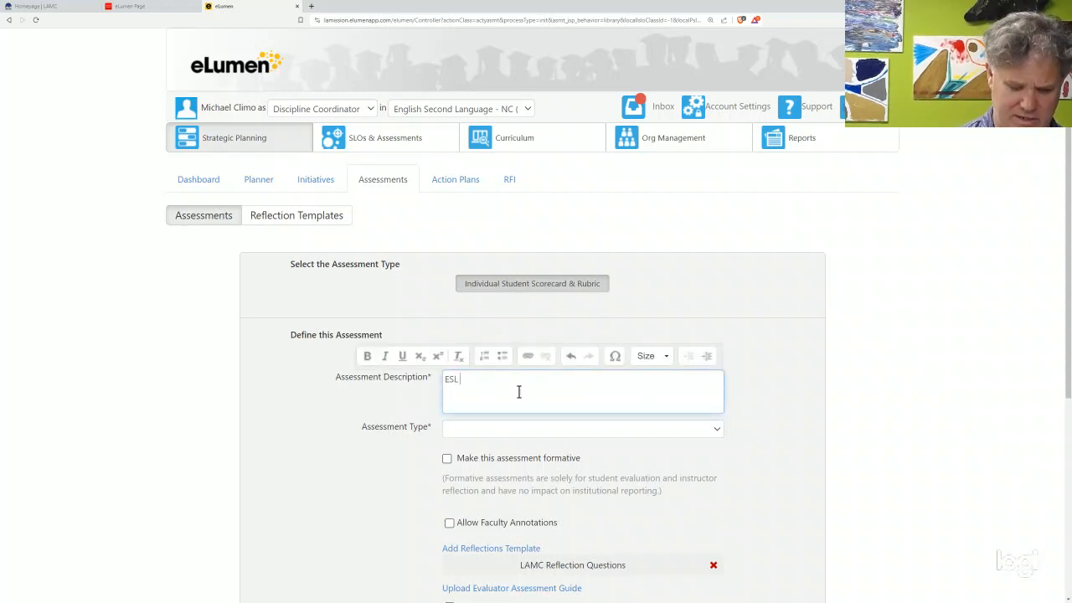
type("NC 151")
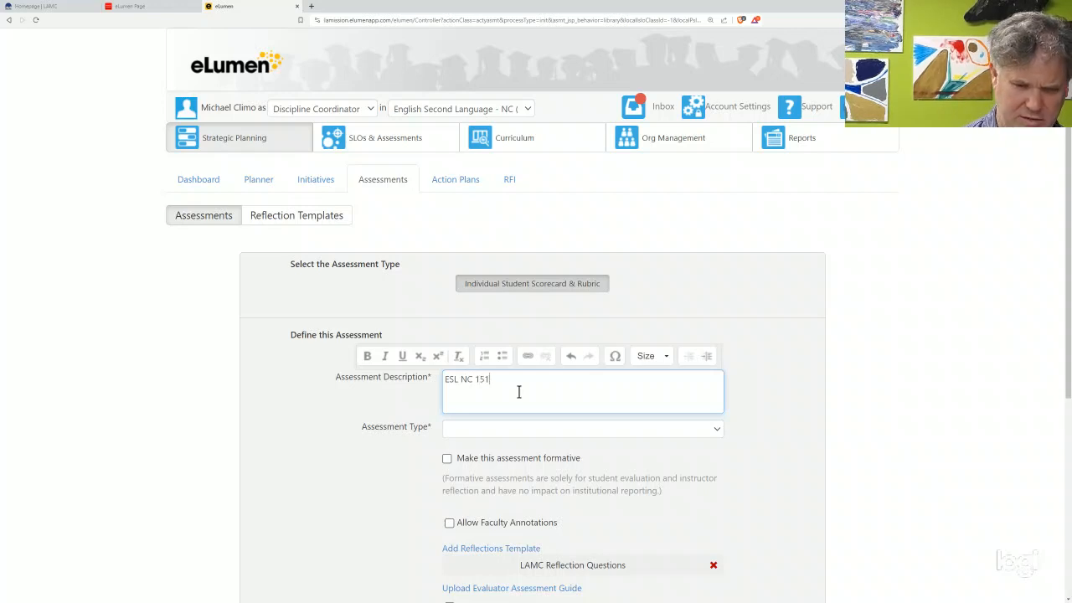
type(" slo1")
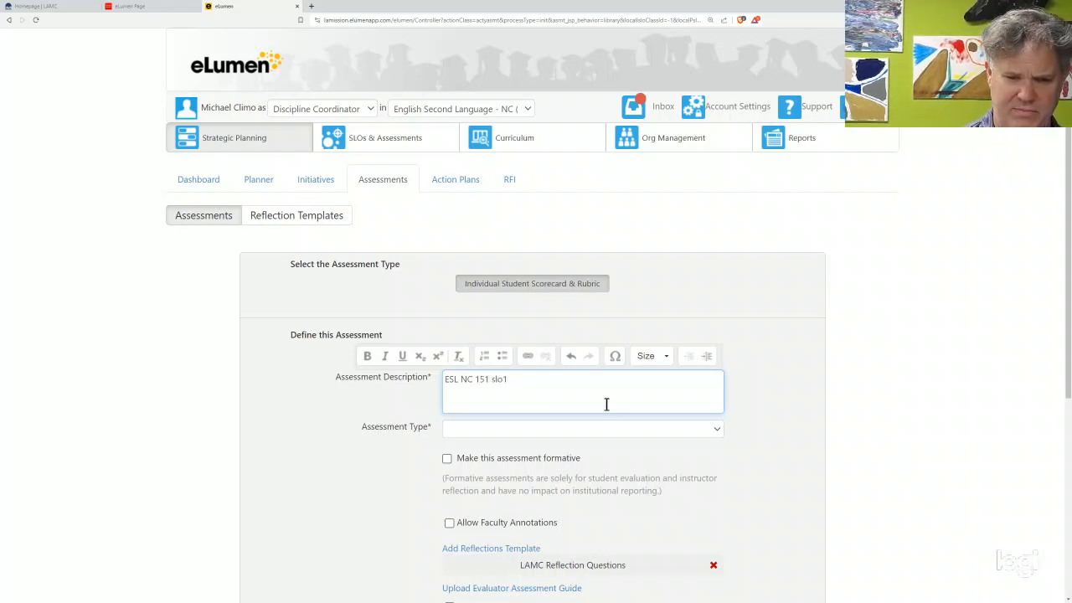
left_click(848, 379)
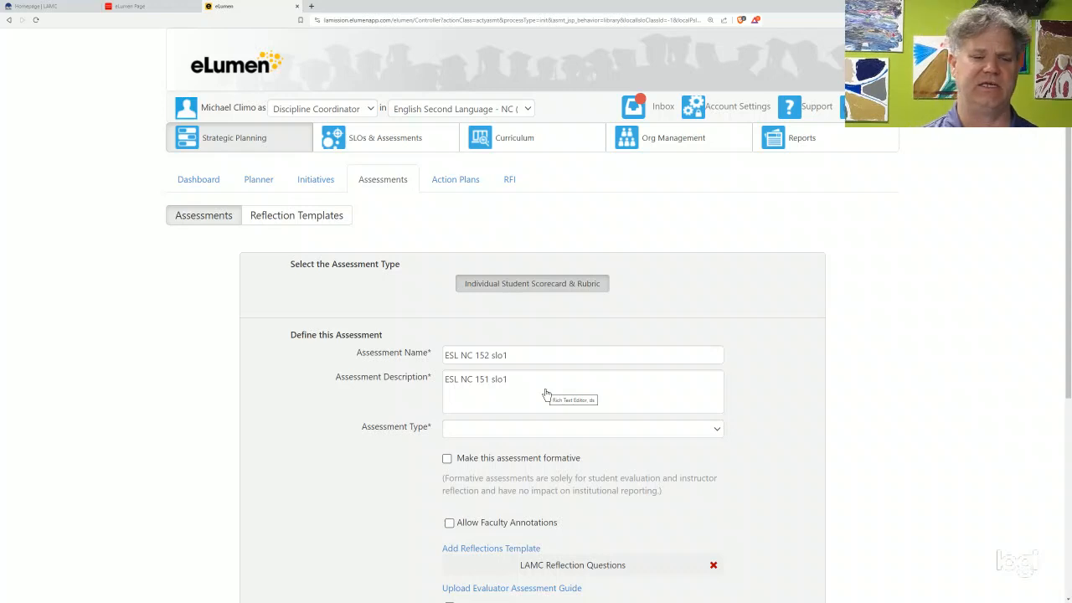
Step: Set the assessment type to Course-ending review of overall student achievement
scroll(545, 394, "down", 2)
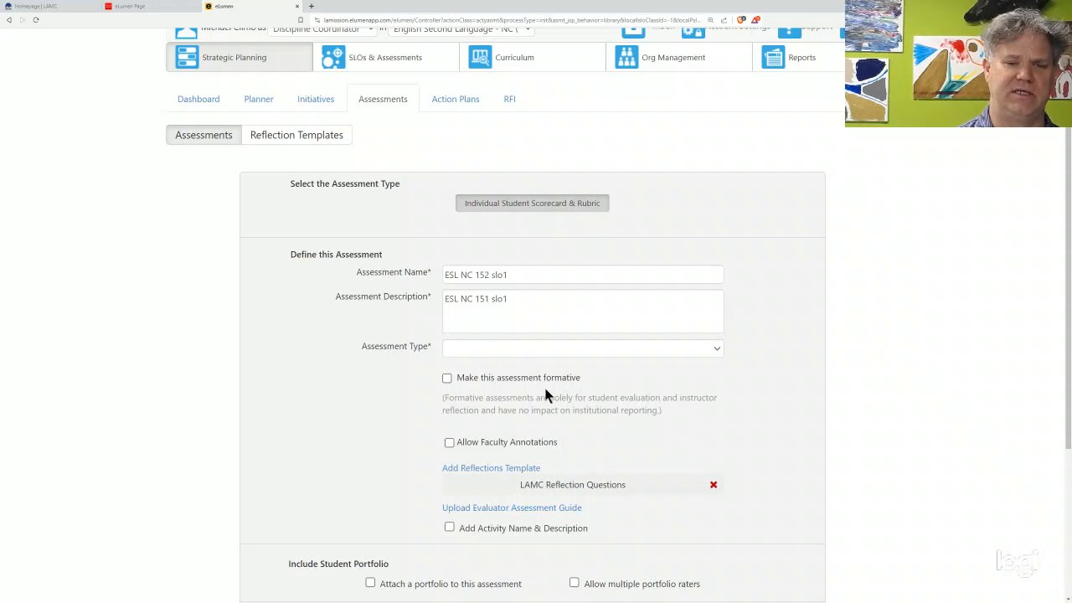
left_click(555, 348)
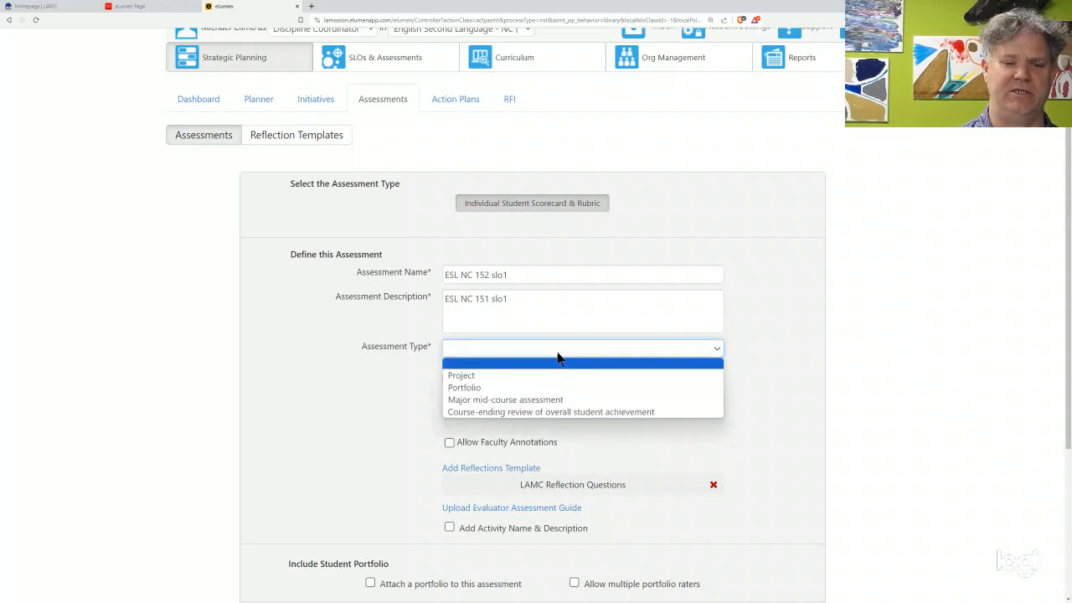
left_click(549, 412)
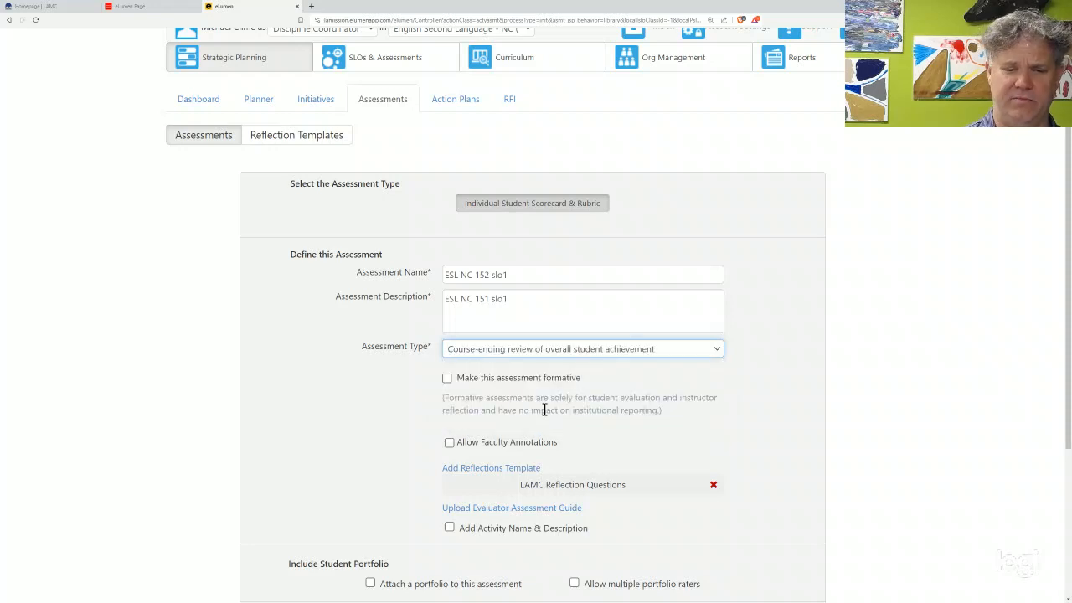
Step: Review the assessment scale and rubric type options, keeping the 0-2 Rating Scale and Outcomes-Oriented
scroll(544, 410, "down", 2)
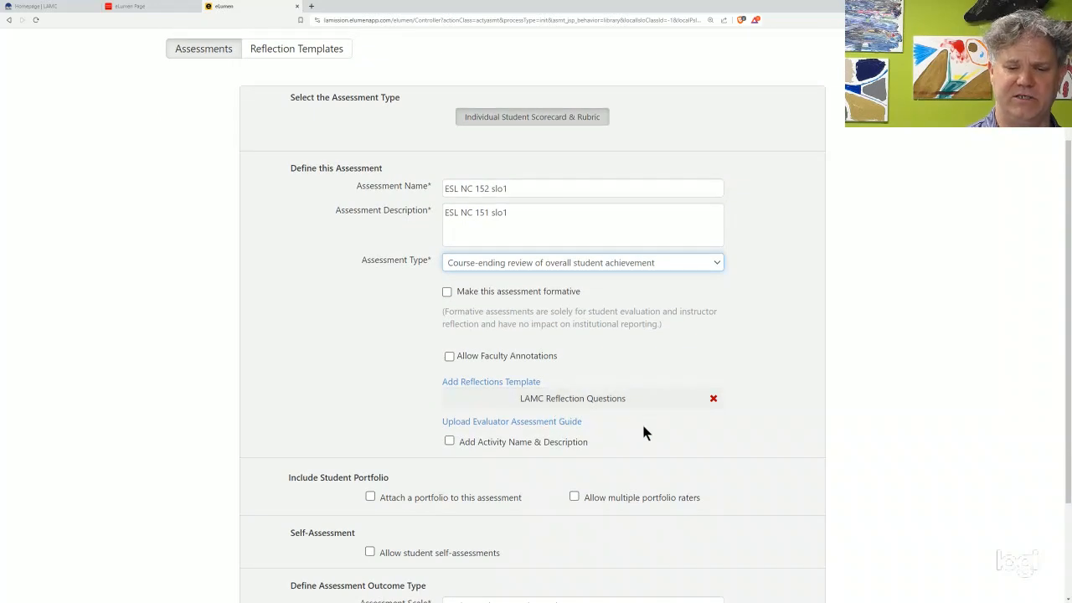
scroll(643, 429, "down", 3)
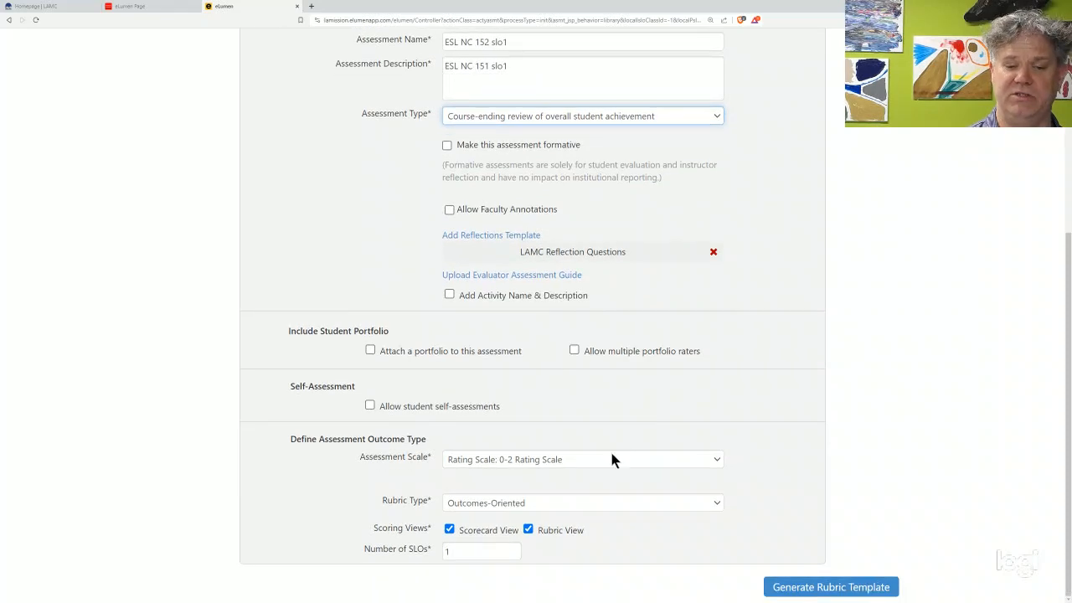
left_click(613, 460)
left_click(613, 463)
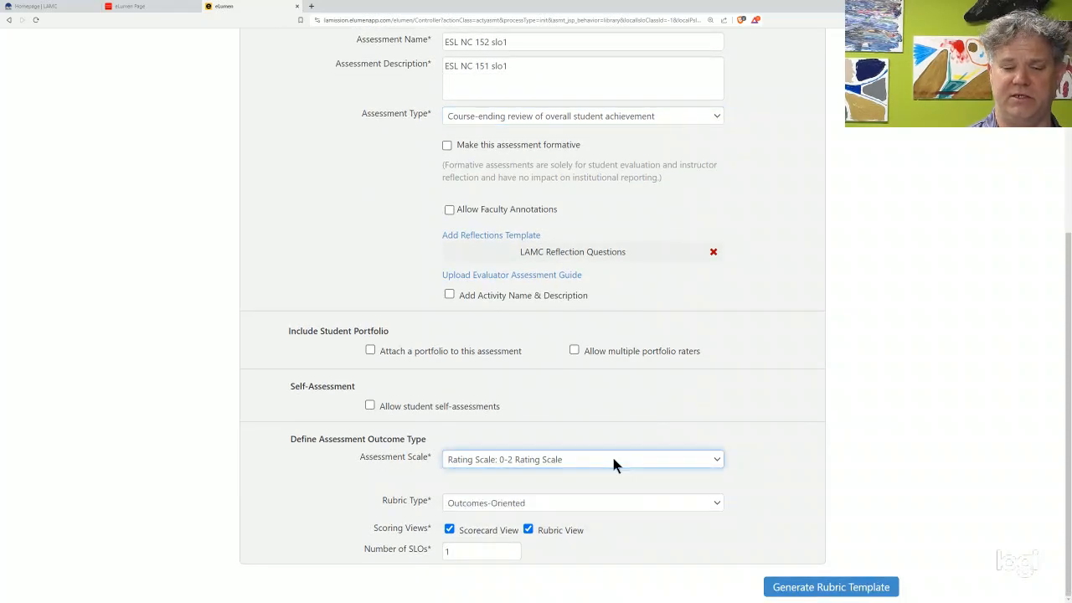
left_click(613, 462)
left_click(614, 460)
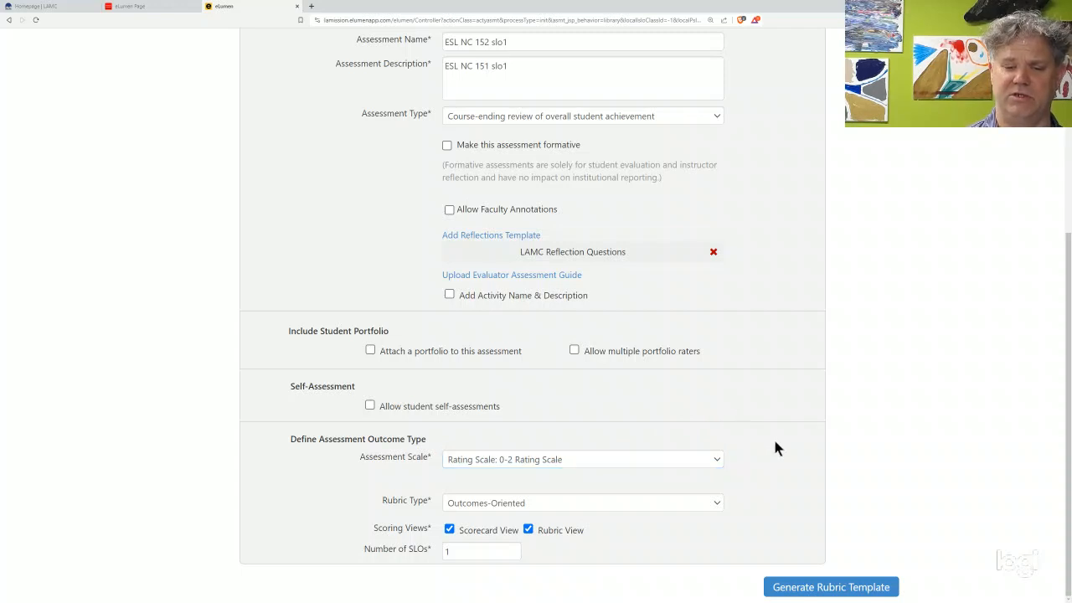
left_click(513, 505)
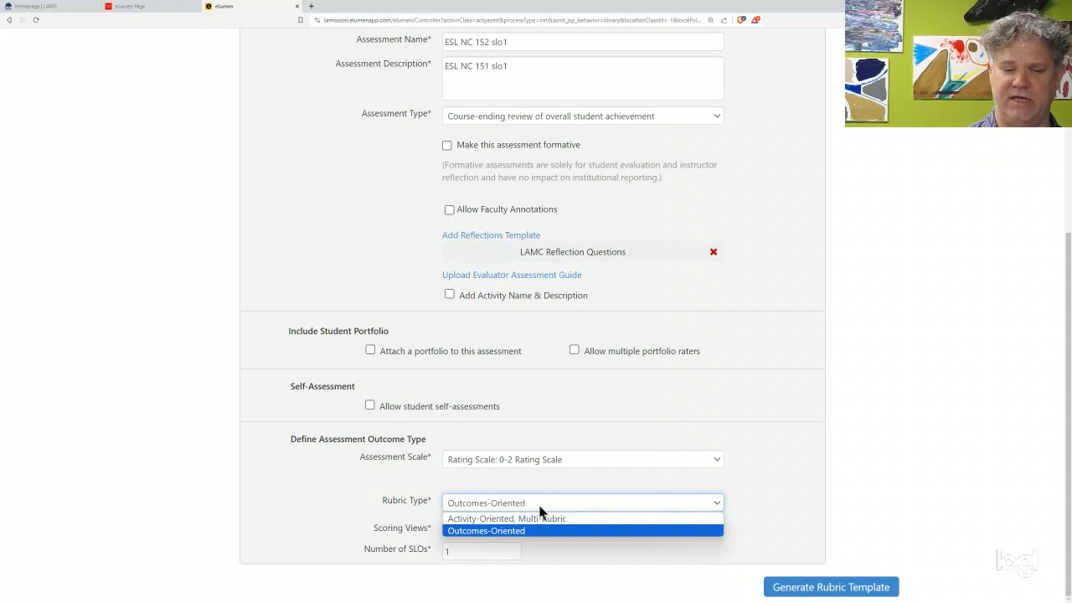
left_click(591, 563)
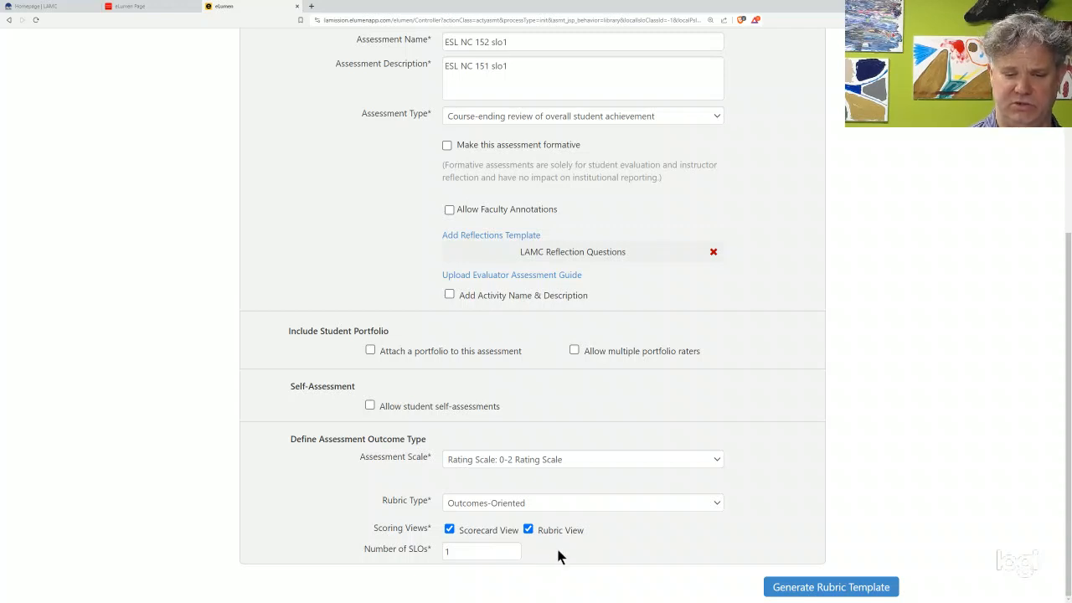
Step: Generate the rubric template and link its row to SLO 1 of course ESL NC152CE - College ESL V: Reading and Vocabulary
left_click(797, 586)
scroll(830, 497, "down", 2)
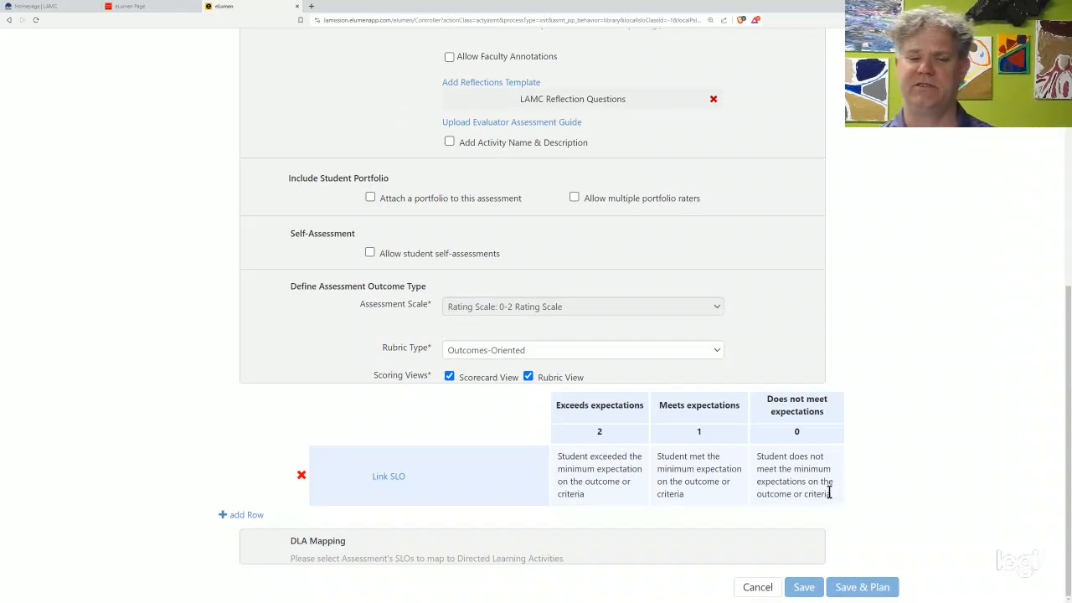
left_click(386, 483)
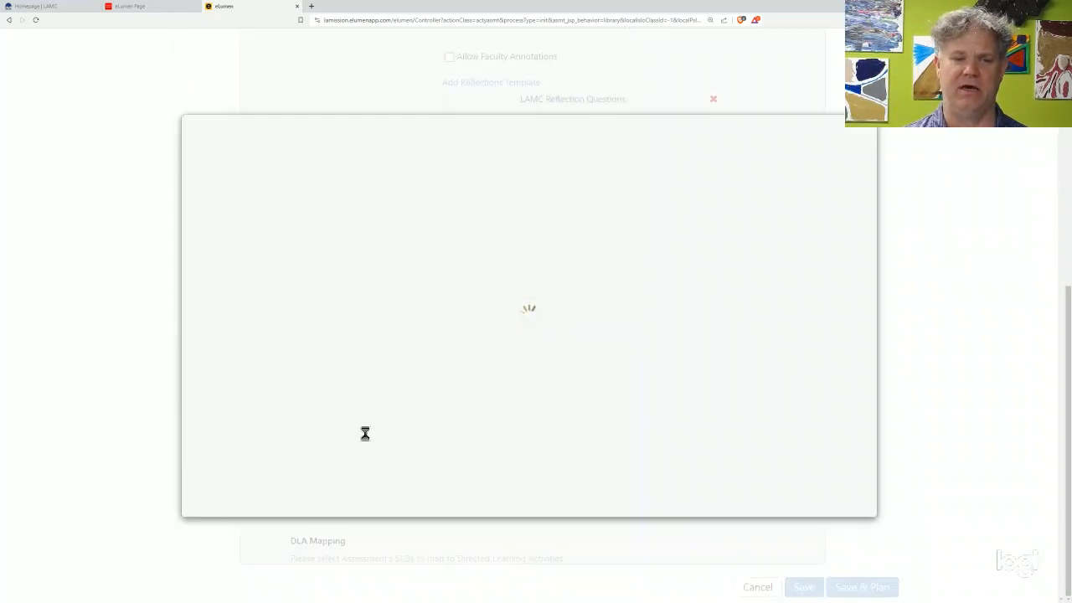
left_click(259, 219)
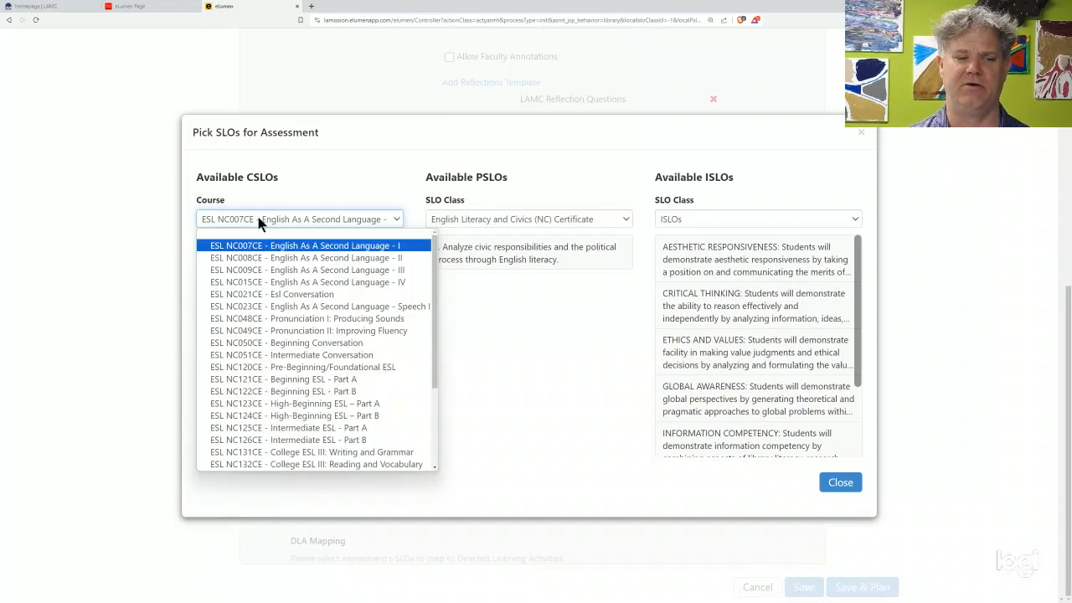
scroll(262, 310, "down", 3)
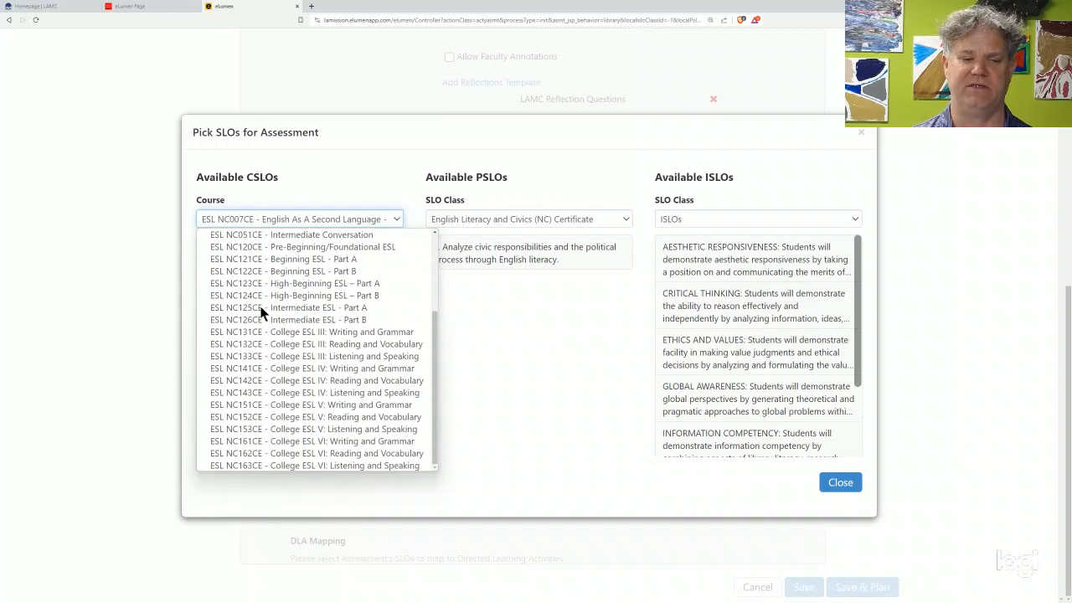
left_click(252, 416)
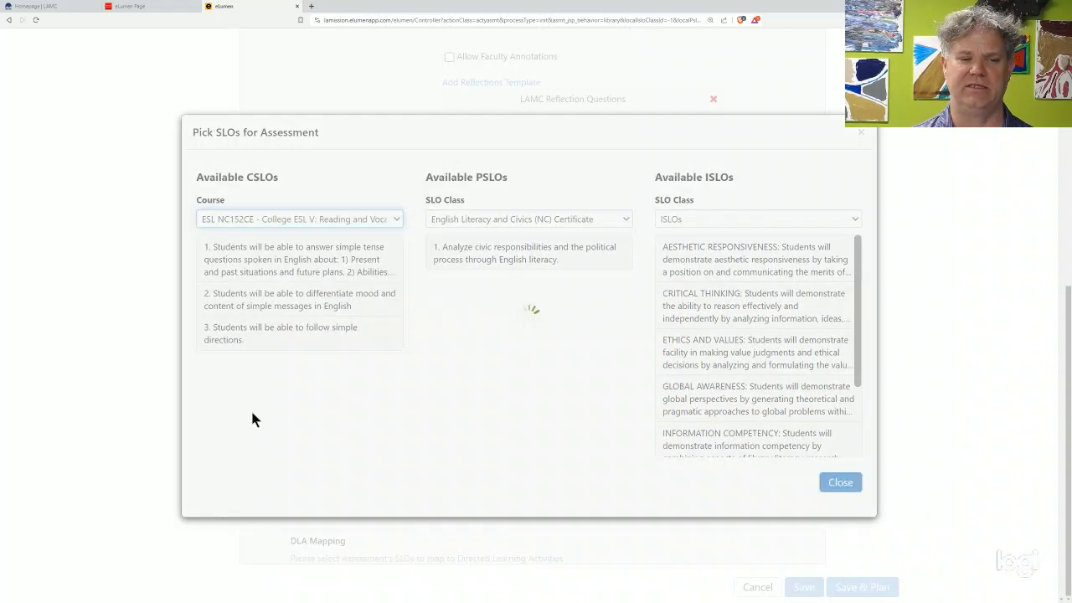
left_click(263, 268)
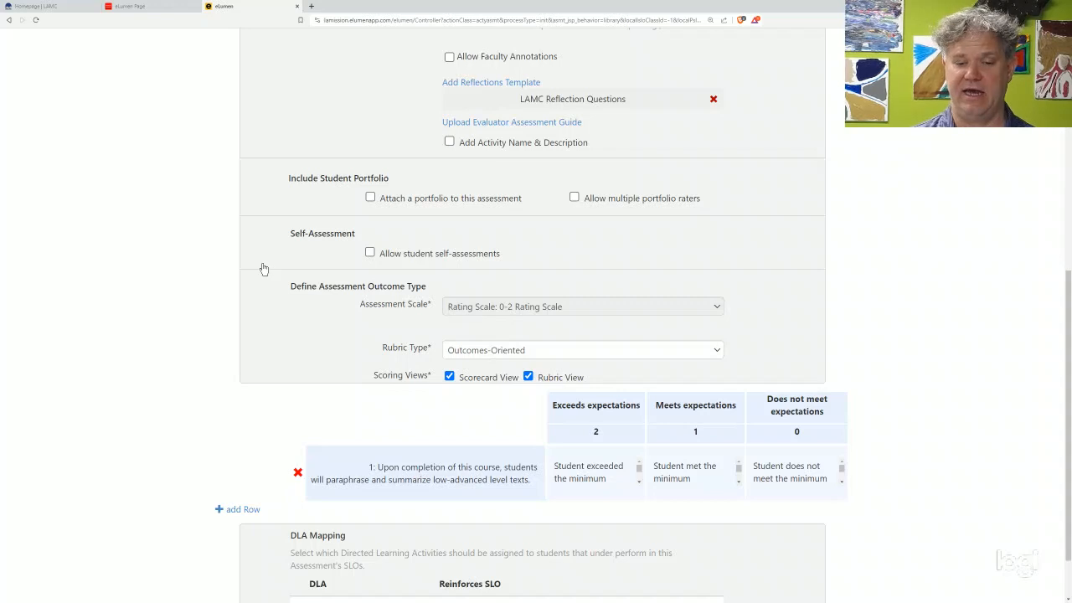
Step: Replace the rubric's Exceeds expectations description with "What I want"
left_click(612, 479)
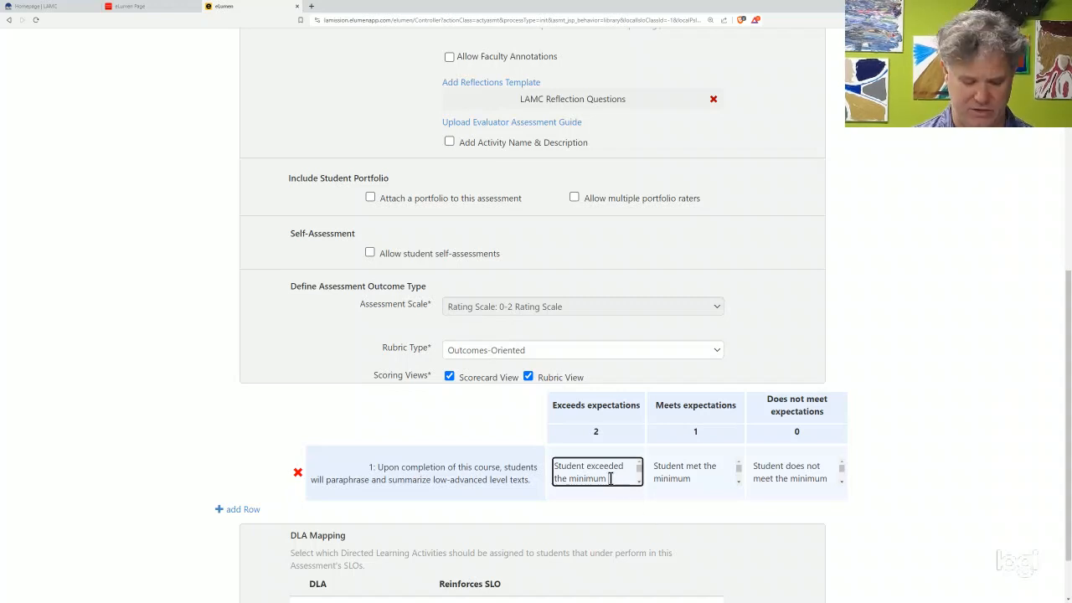
key("ctrl+a")
type("What ")
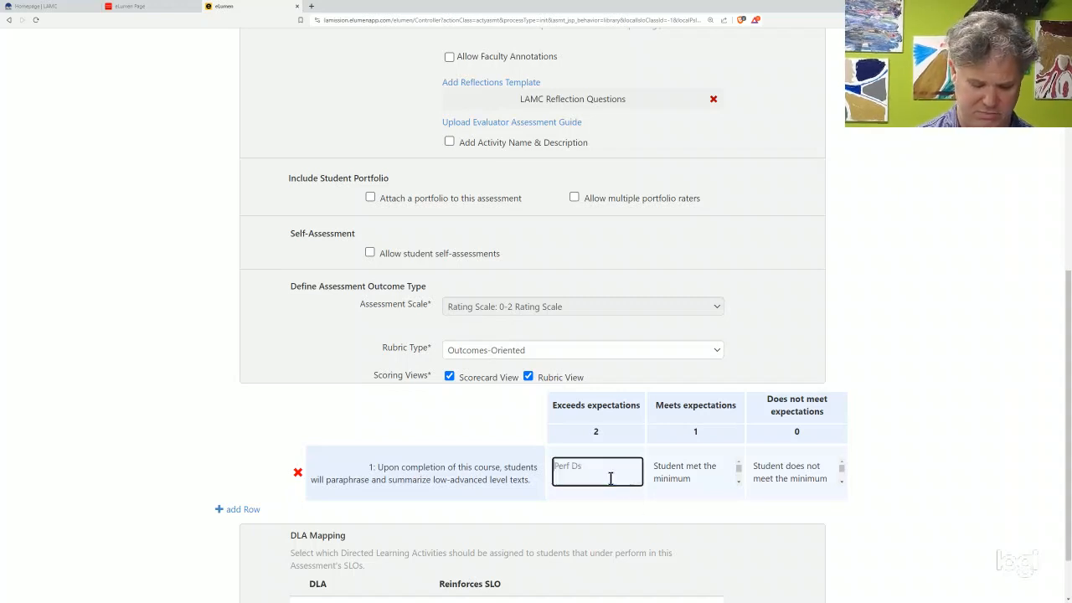
type("I want")
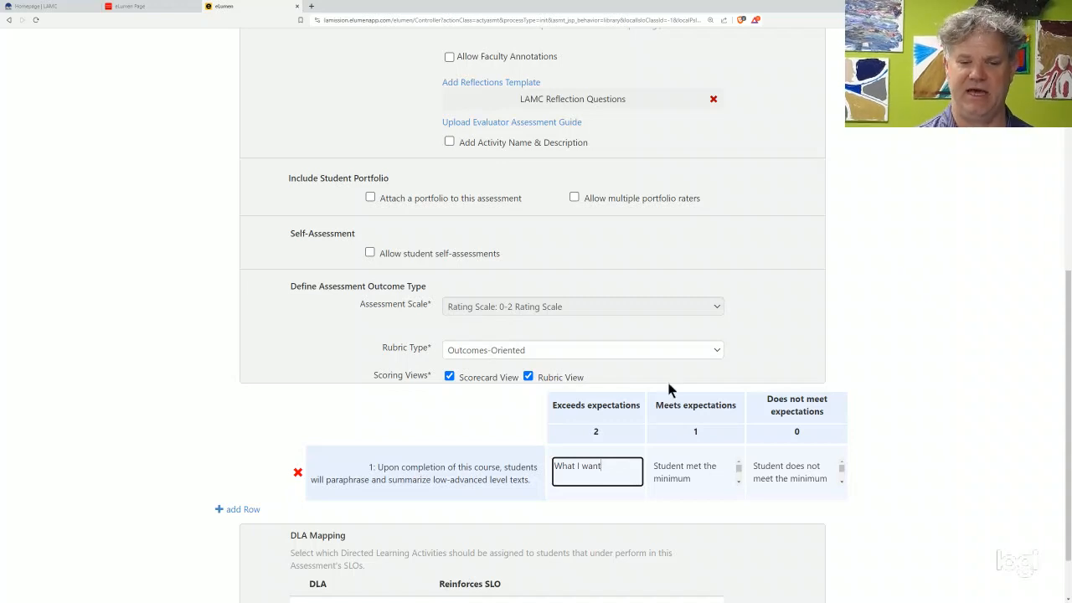
Step: Try the Activity-Oriented, Multi-Rubric rubric type, and return to Outcomes-Oriented
left_click(649, 352)
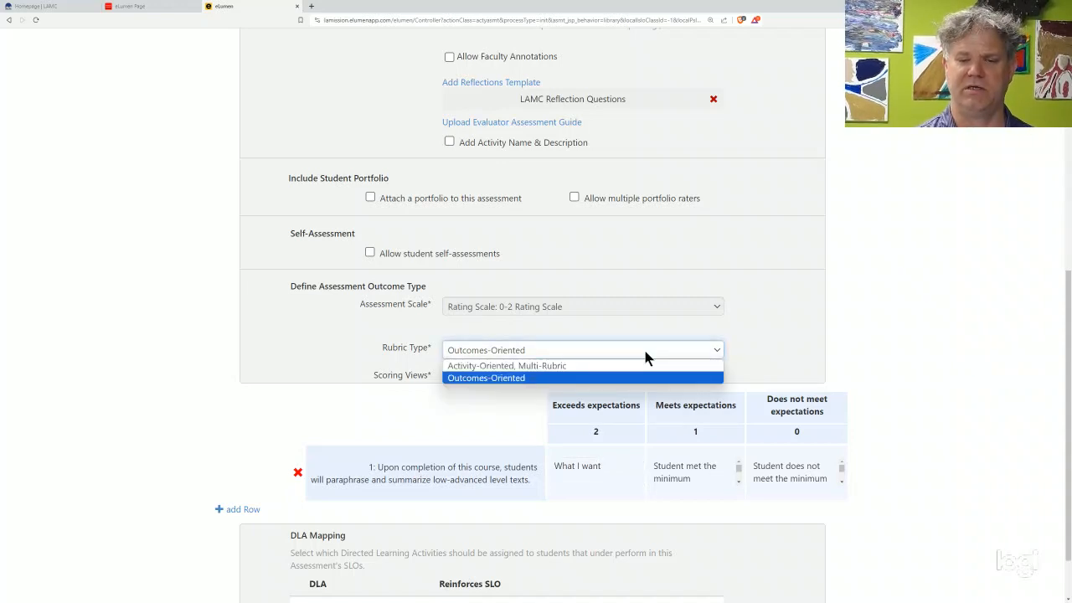
left_click(634, 367)
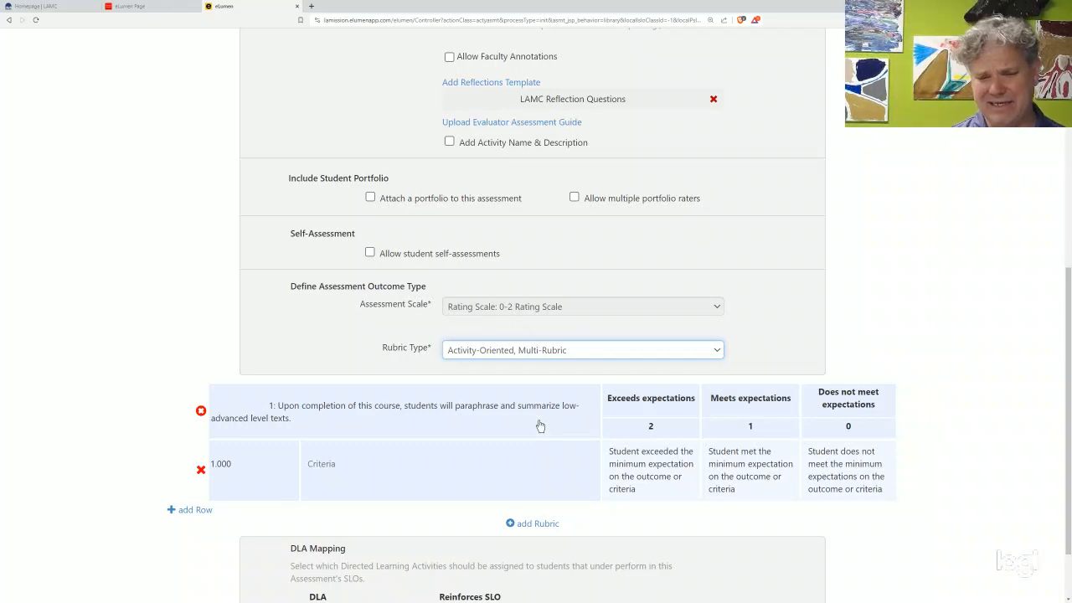
left_click(562, 354)
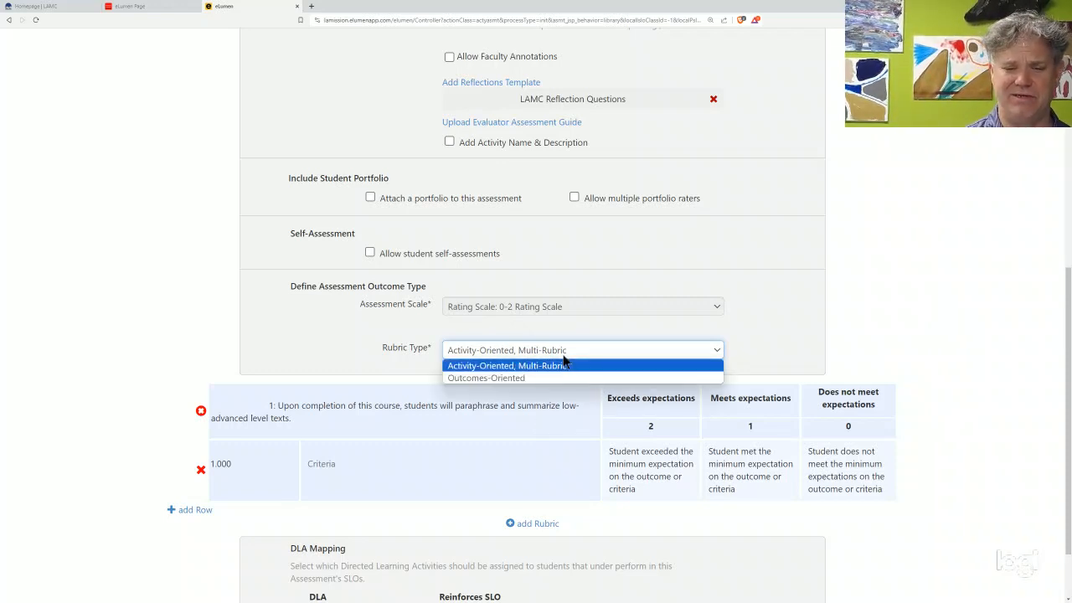
left_click(558, 378)
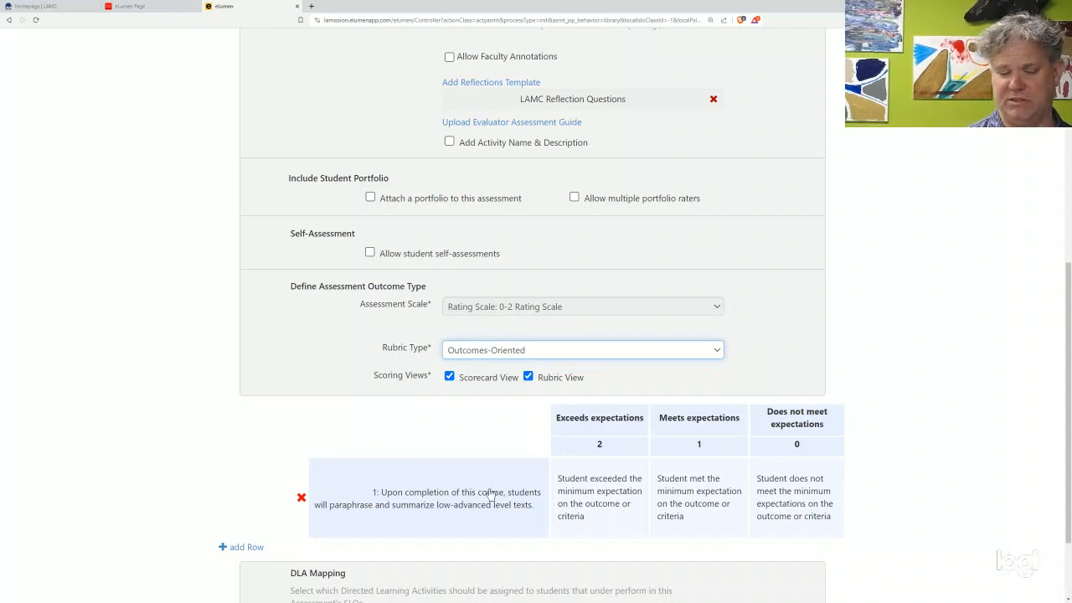
Step: Set the rubric type to Activity-Oriented, Multi-Rubric and add a second criteria row to the rubric
left_click(581, 350)
left_click(568, 366)
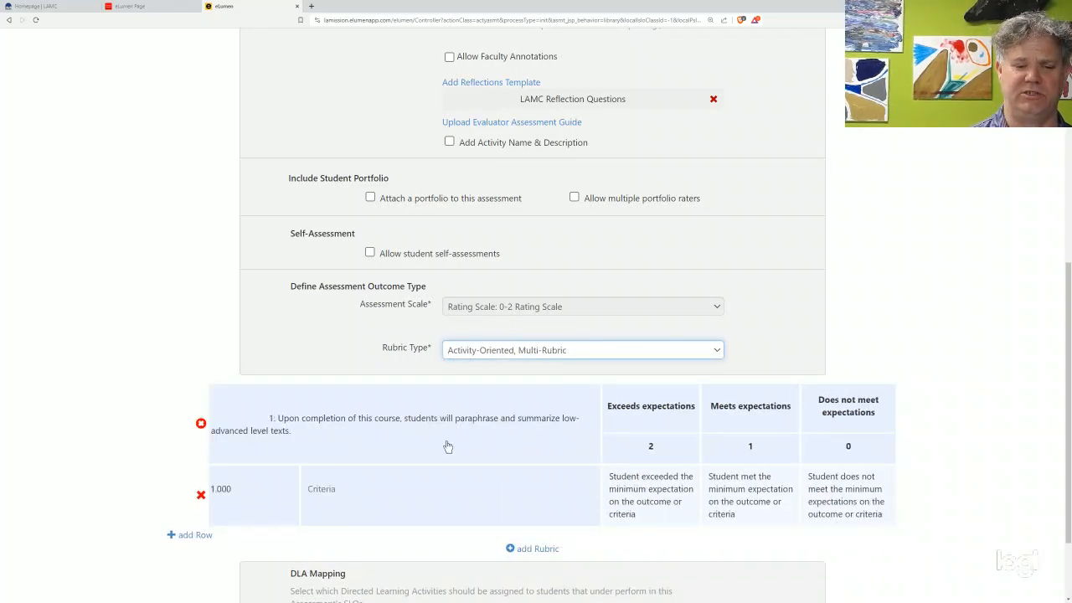
left_click(201, 539)
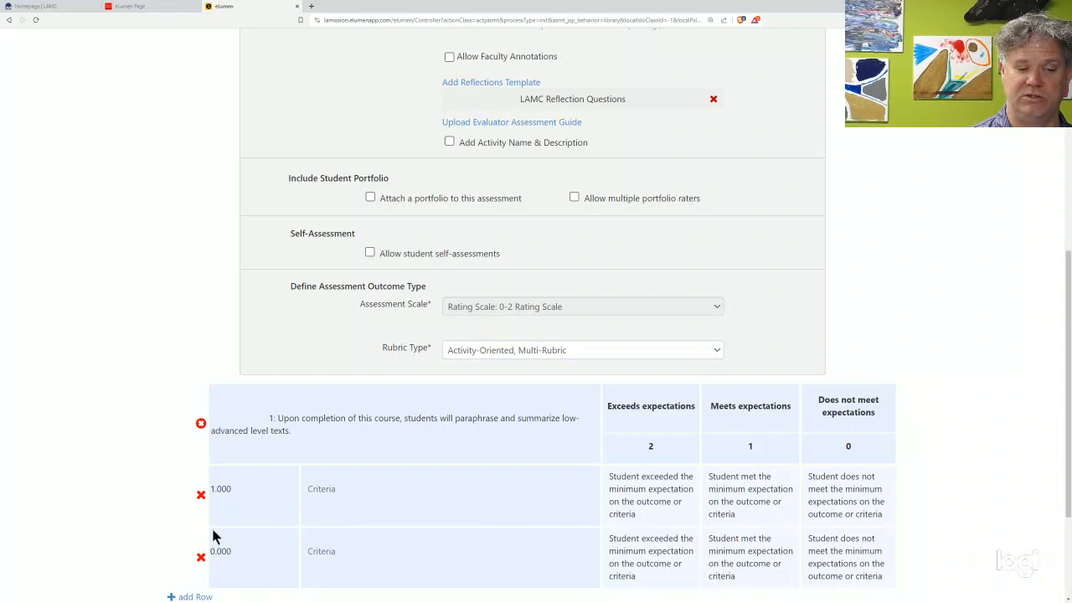
Step: Set the weight of both criteria rows to 0.5
left_click(249, 494)
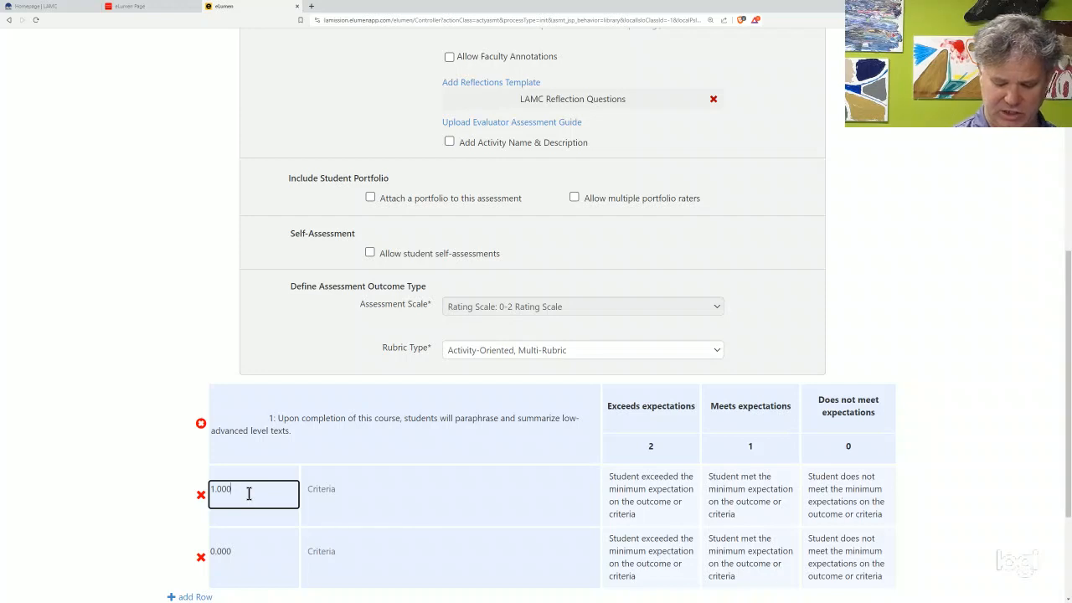
key("BackSpace")
key("BackSpace")
key("BackSpace")
key("BackSpace")
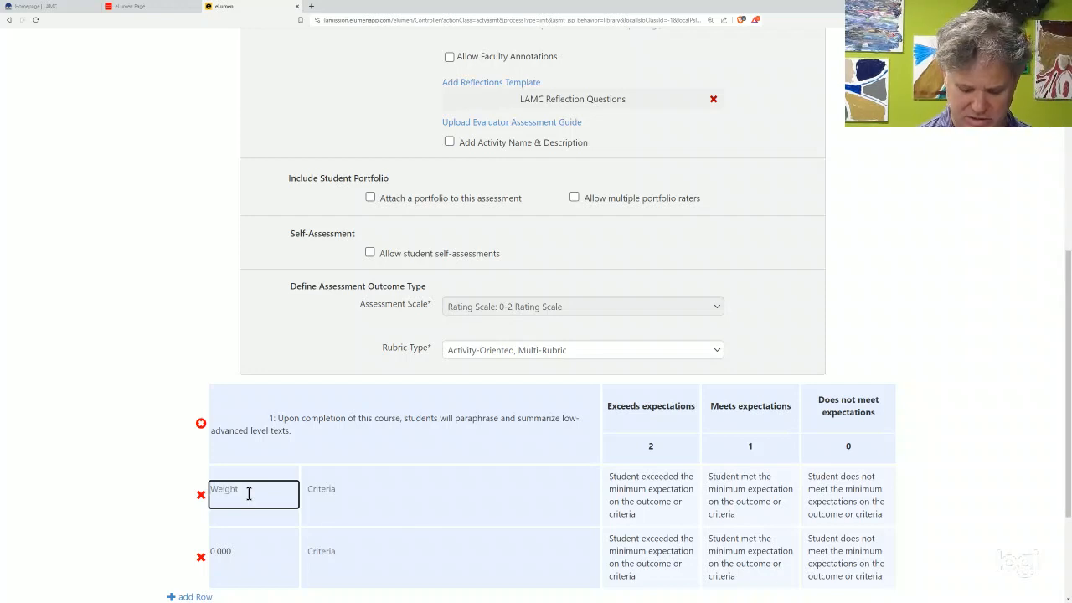
type("0.5")
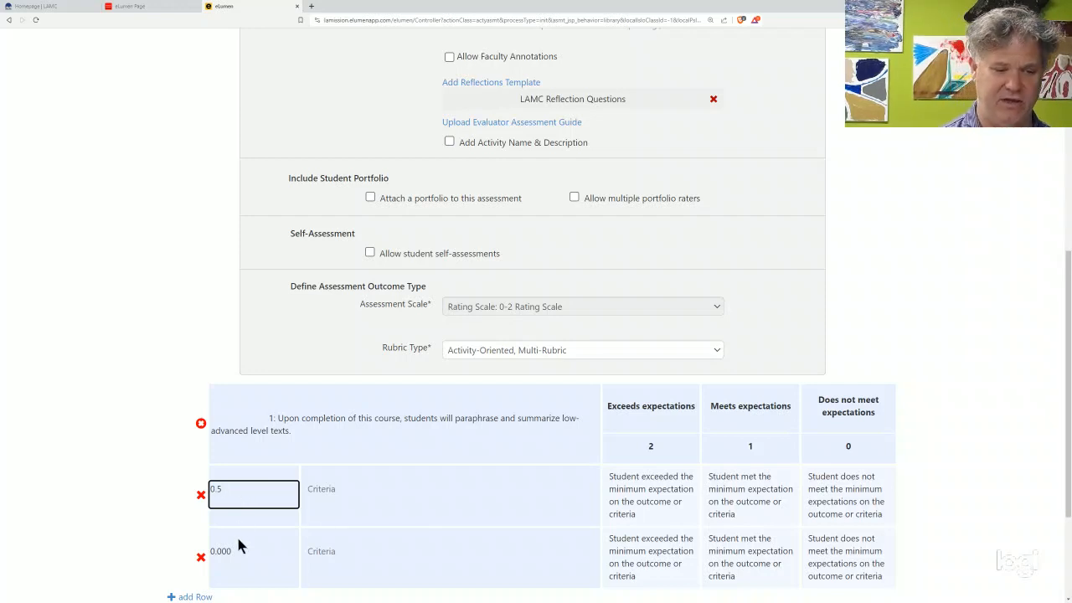
left_click(228, 551)
key("BackSpace")
key("BackSpace")
key("BackSpace")
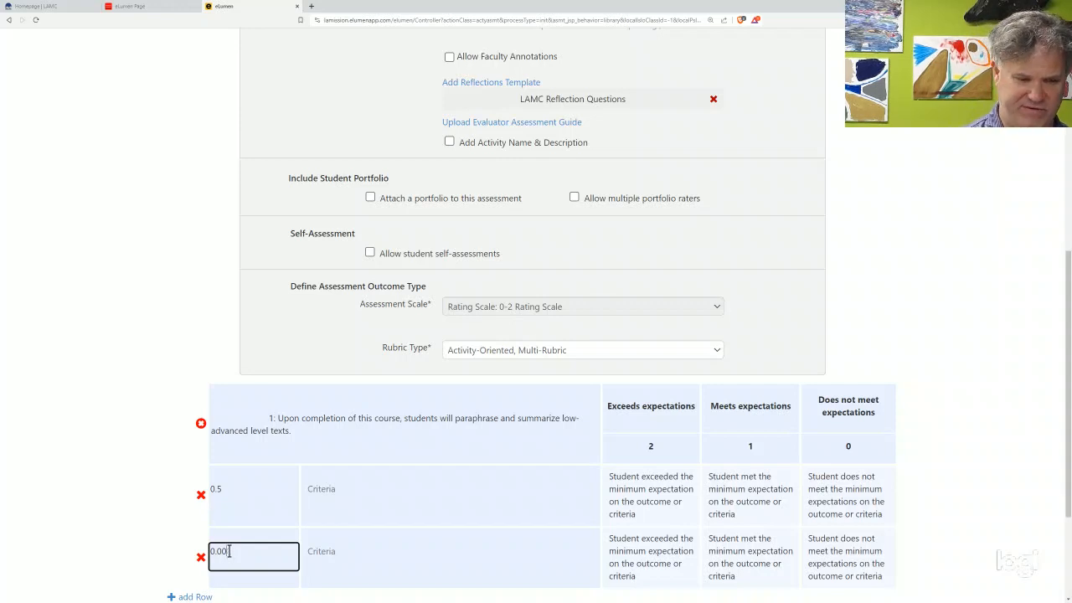
type("5")
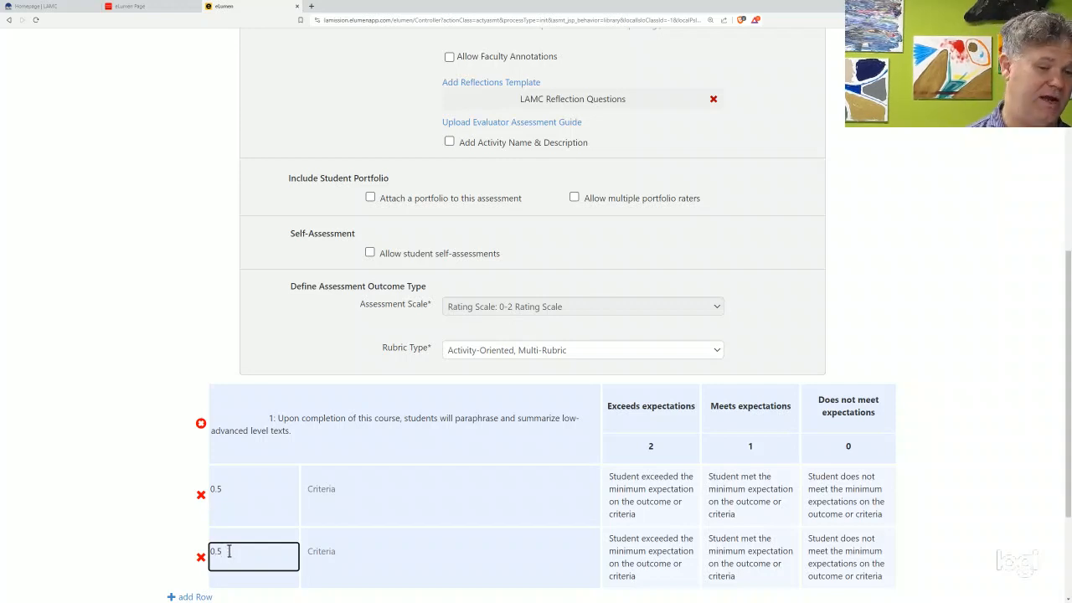
Step: Name the first criterion "Paraphrase" and the second criterion "Summarize"
left_click(346, 487)
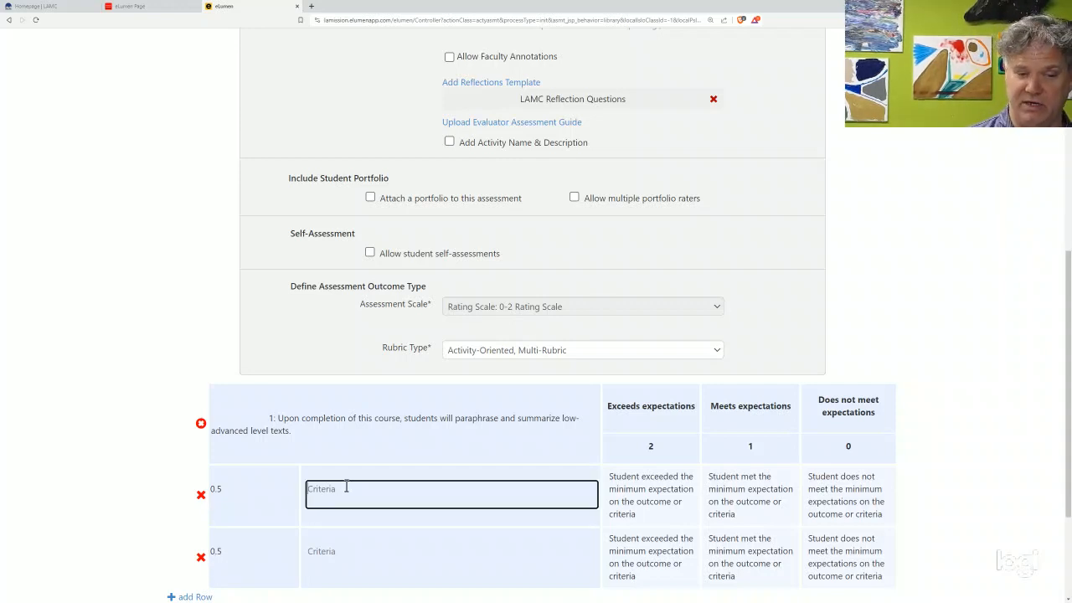
type("P")
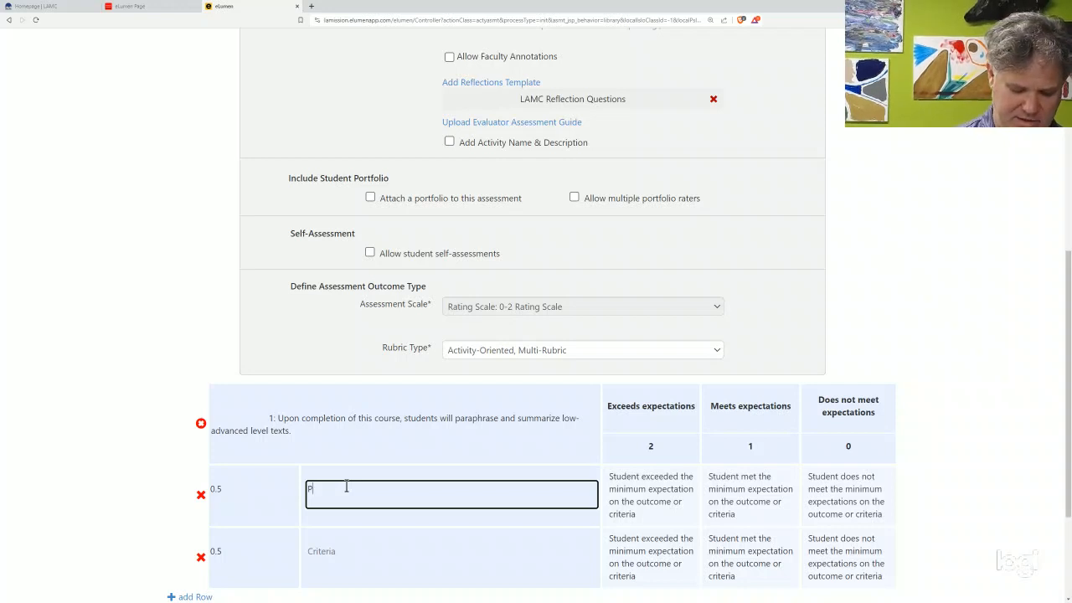
type("araphrase")
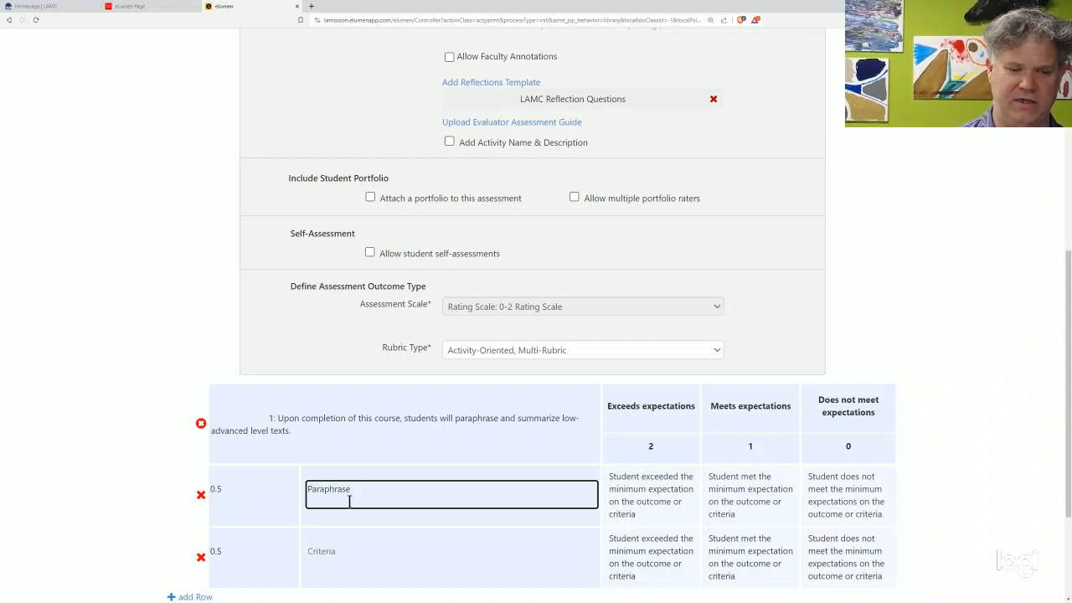
left_click(340, 563)
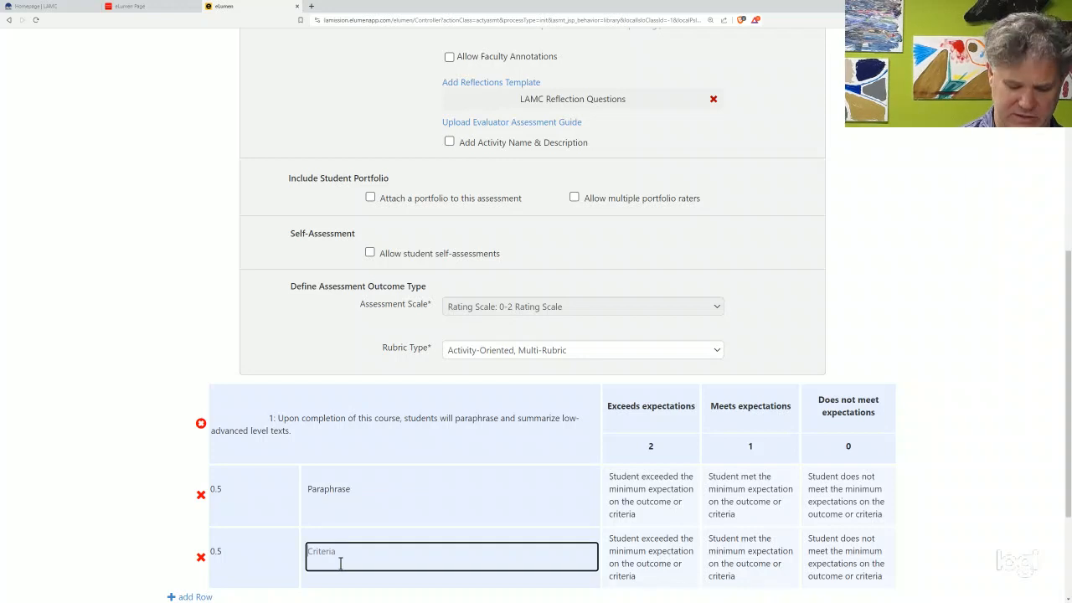
type("S")
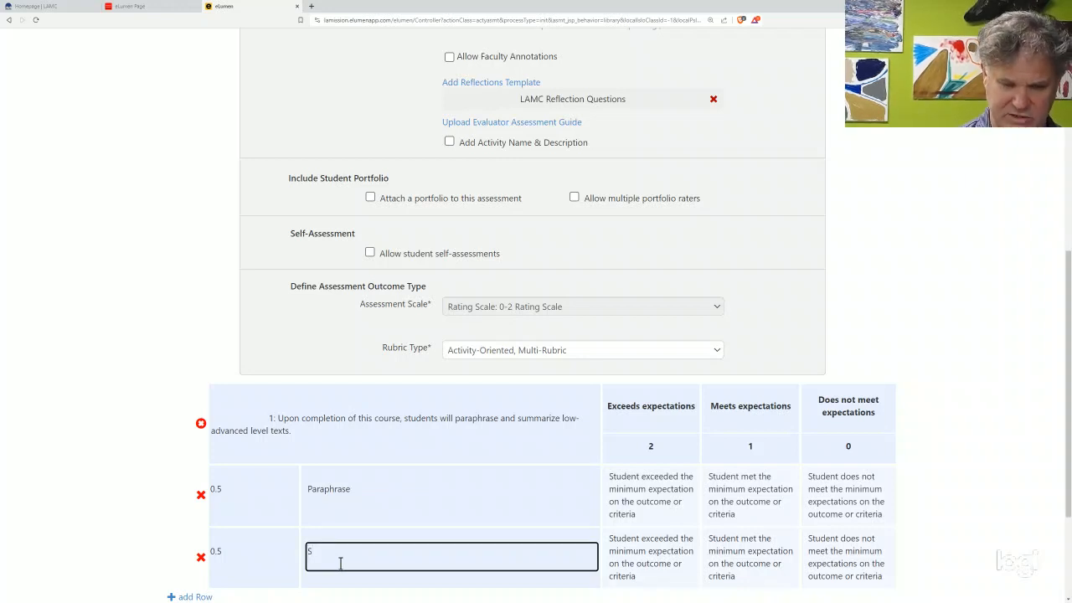
type("ummariz")
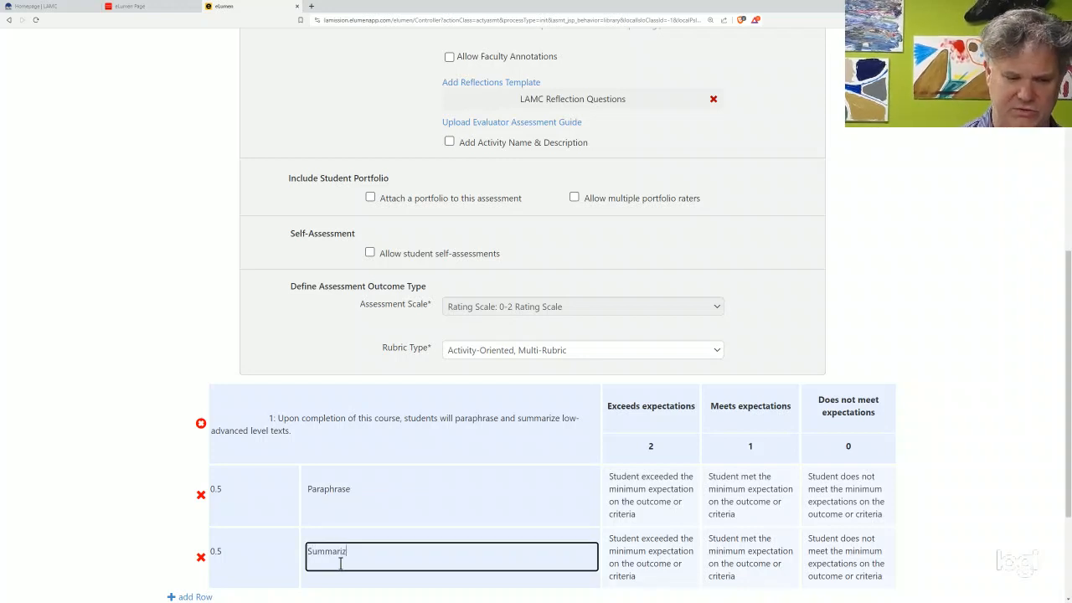
type("e")
Step: Replace the Exceeds expectations description of the Paraphrase criterion with "What I want"
left_click(628, 507)
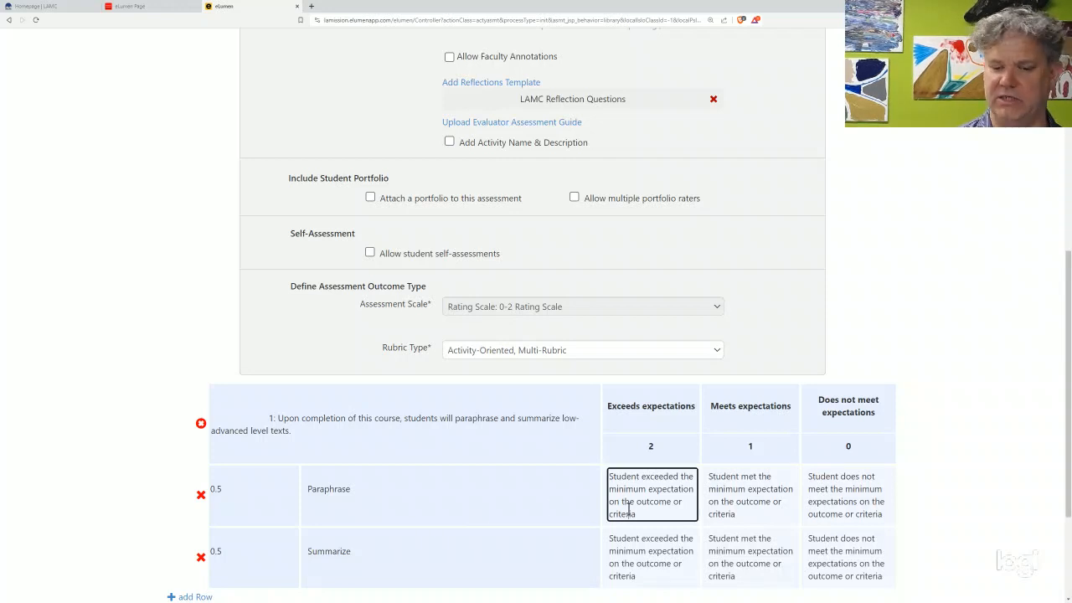
left_click_drag(673, 502, 607, 473)
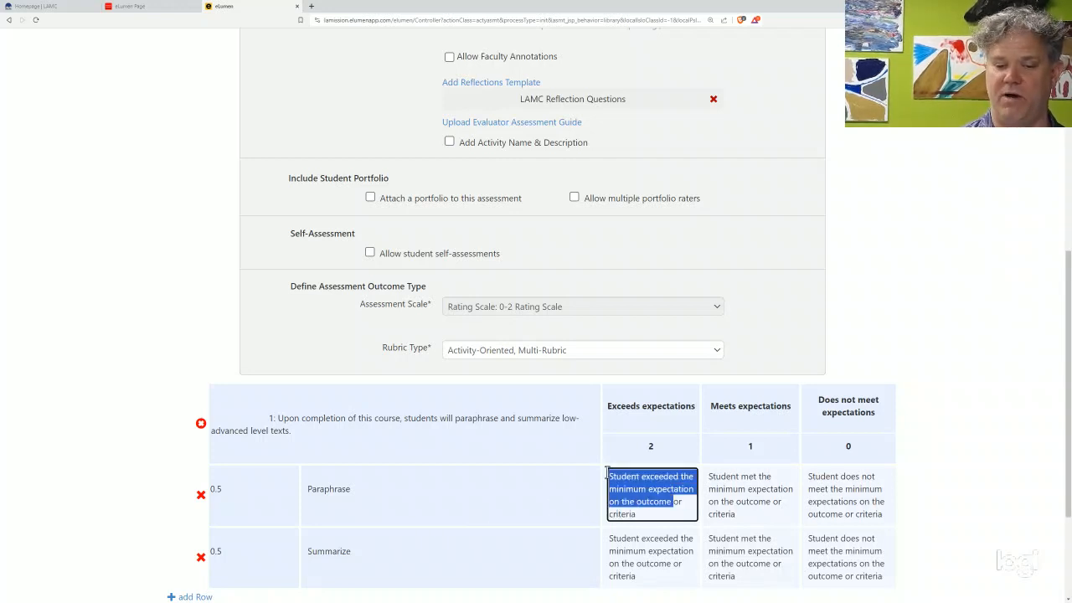
key("BackSpace")
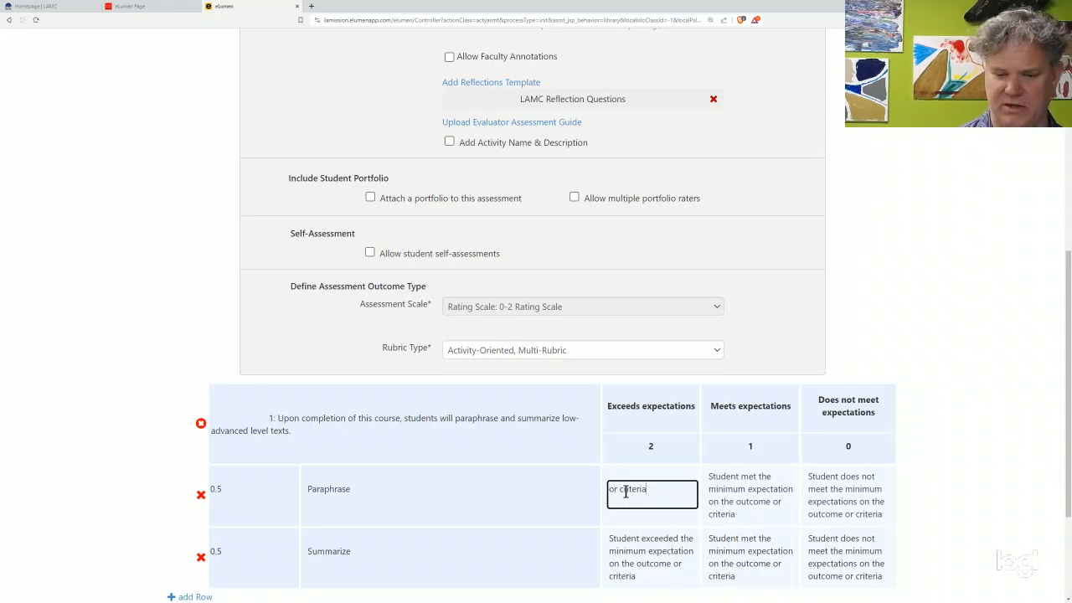
key("BackSpace")
key("BackSpace")
key("BackSpace")
key("BackSpace")
key("BackSpace")
key("BackSpace")
key("BackSpace")
key("BackSpace")
key("BackSpace")
key("BackSpace")
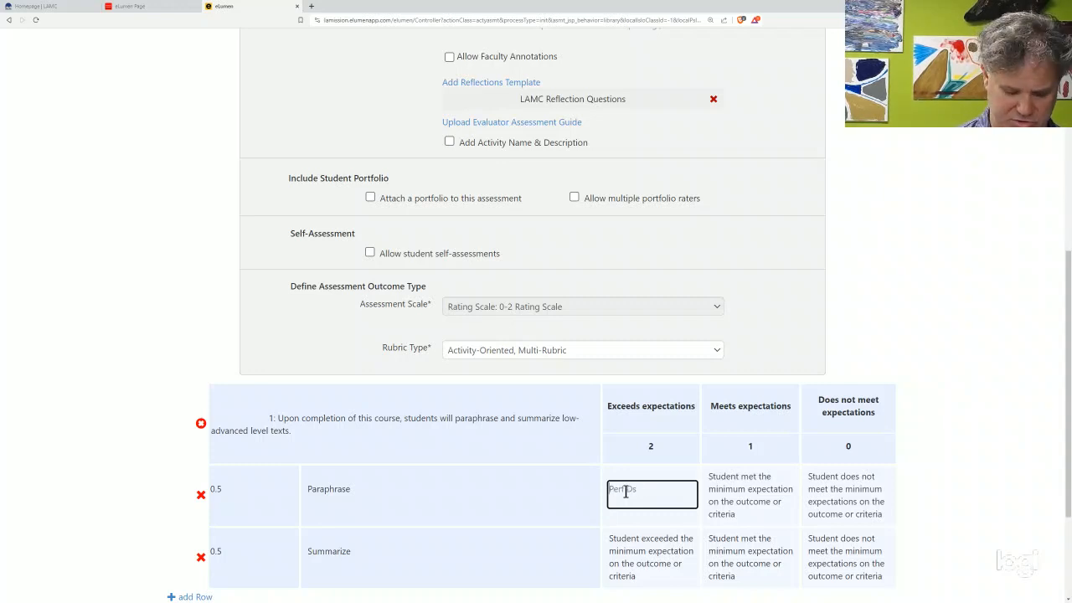
type("What I want")
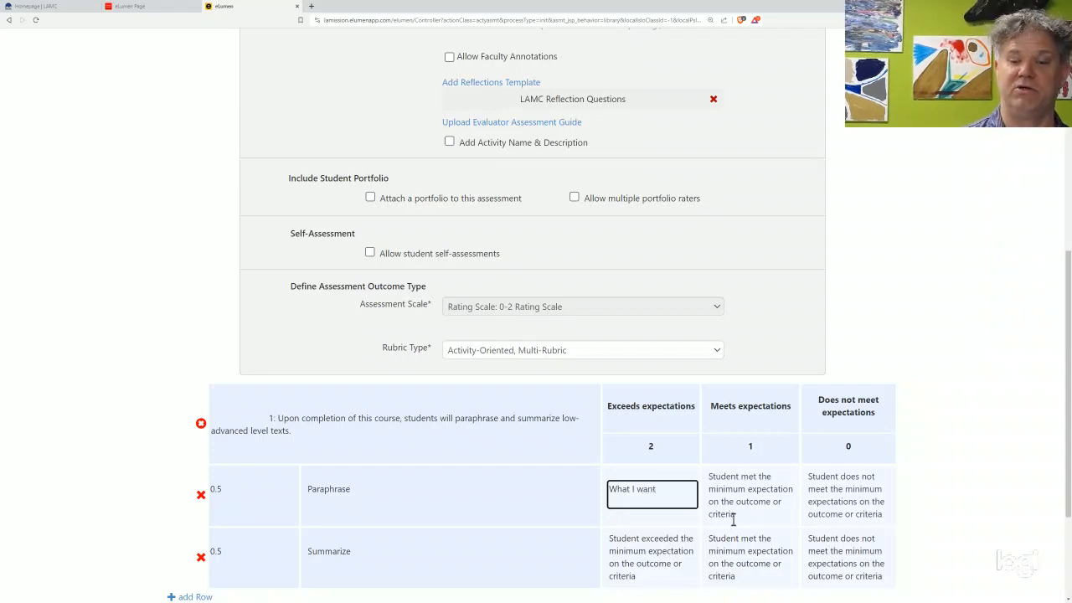
Step: Save the new assessment without planning it
scroll(776, 509, "down", 3)
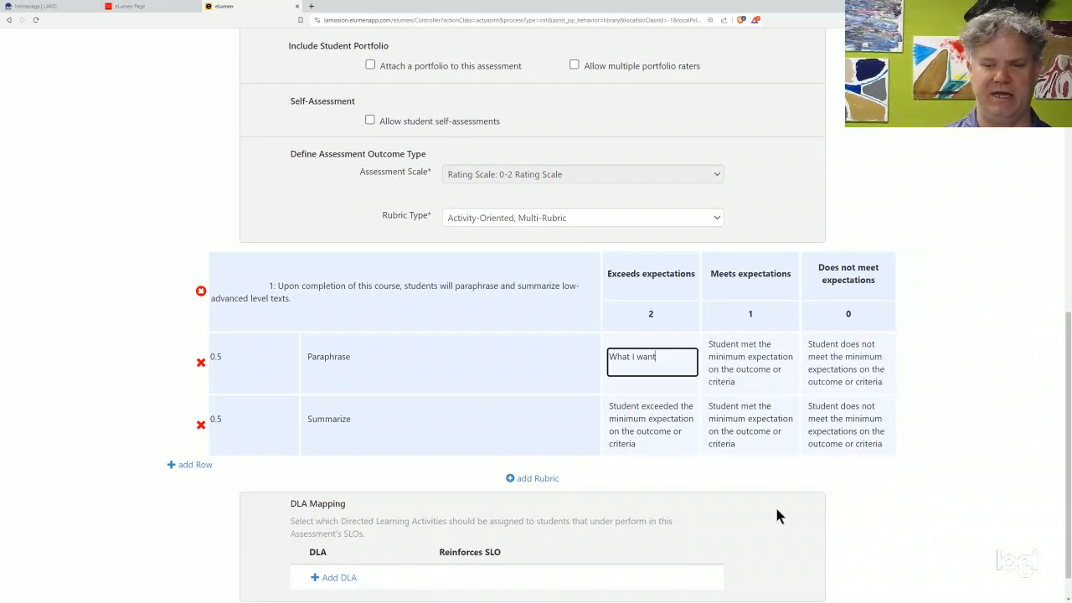
scroll(776, 511, "down", 1)
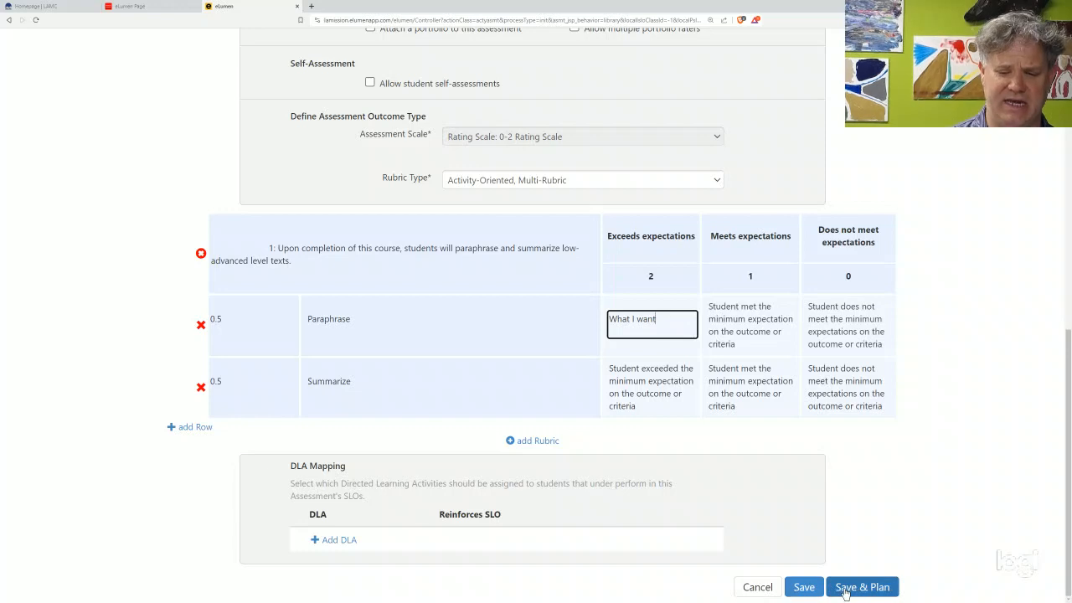
left_click(804, 588)
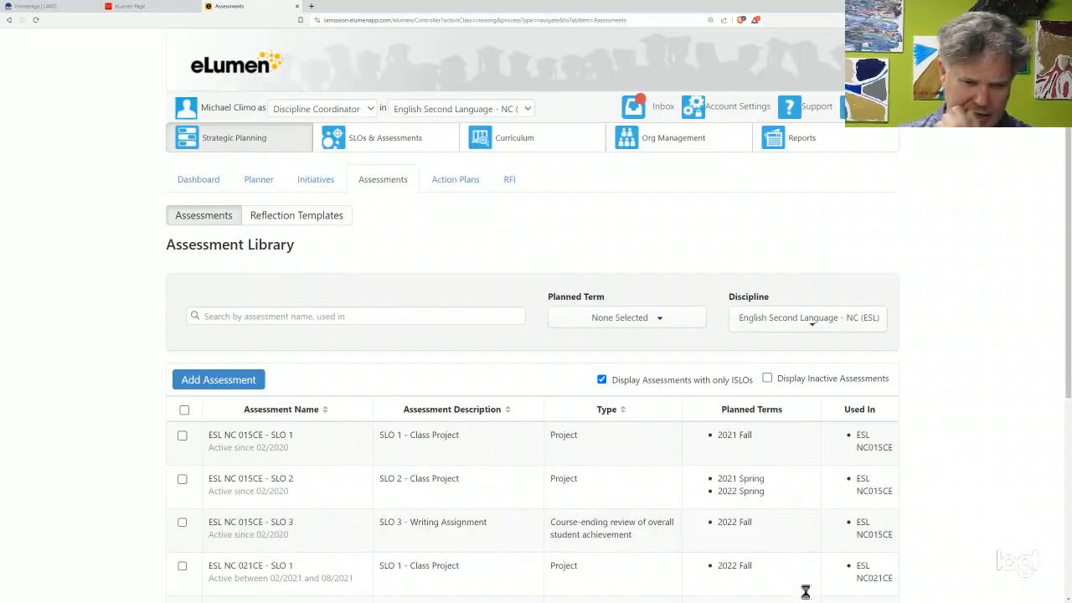
Step: Search the Assessment Library for "152" and open the ESL NC 152 slo1 assessment for editing
left_click(336, 319)
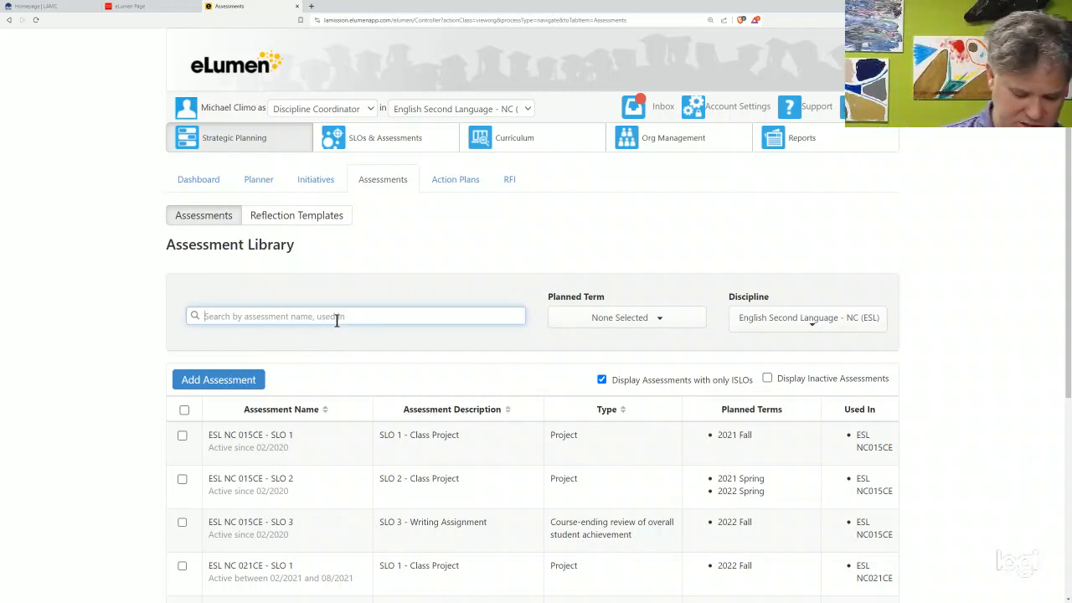
type("152")
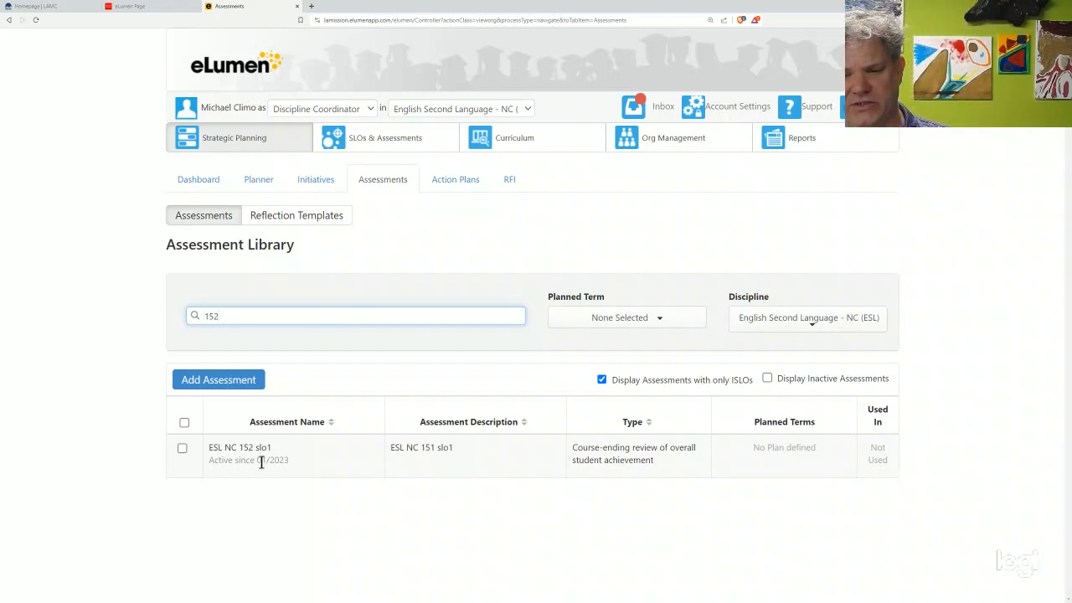
left_click(182, 449)
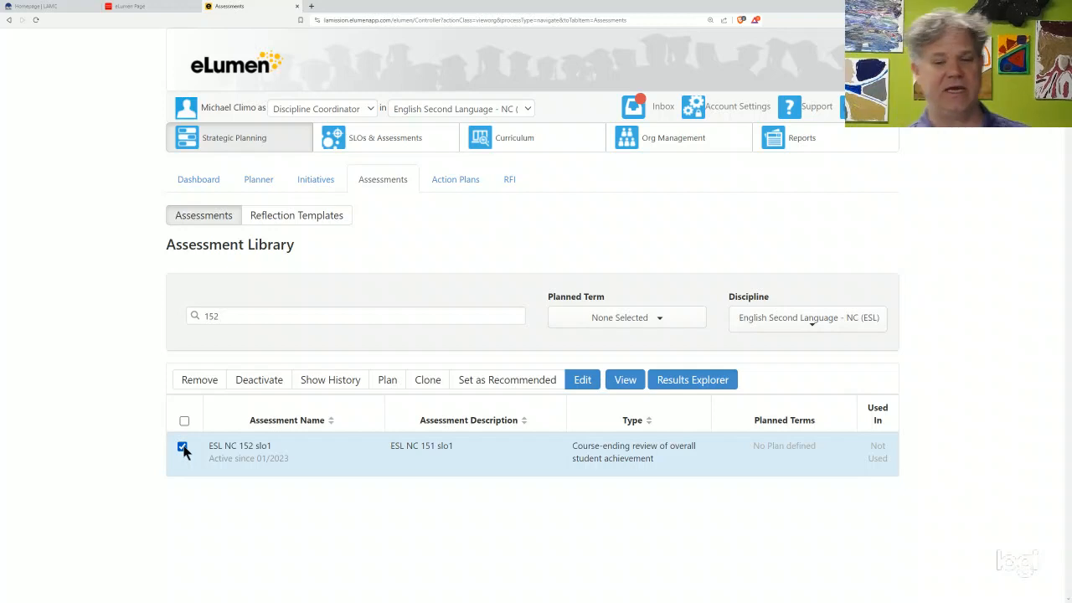
left_click(584, 385)
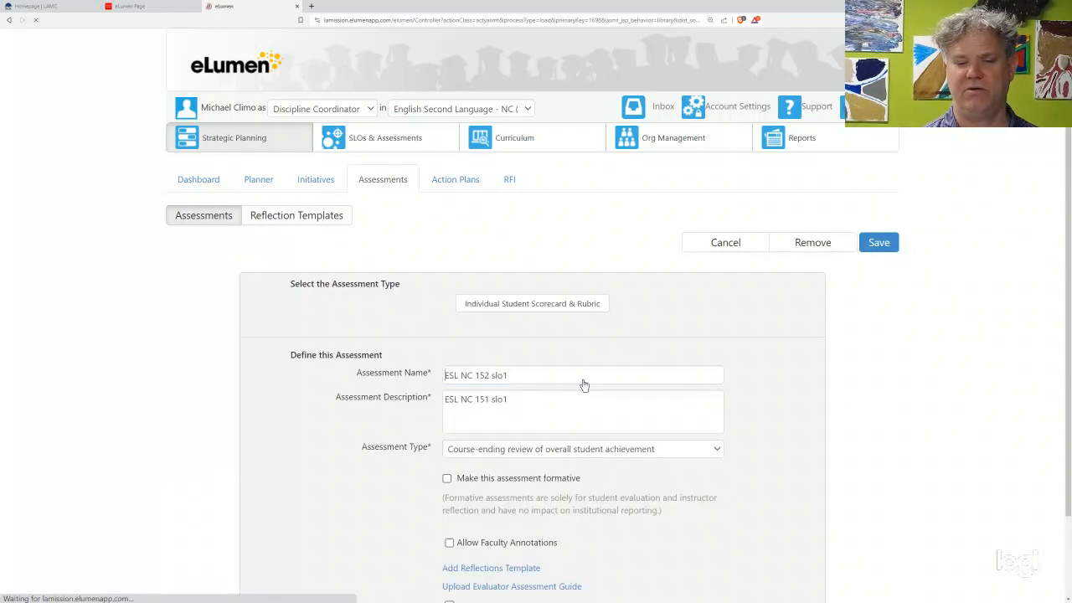
Step: Change the assessment's rubric type to Outcomes-Oriented and save the assessment
scroll(583, 385, "down", 5)
scroll(586, 381, "down", 3)
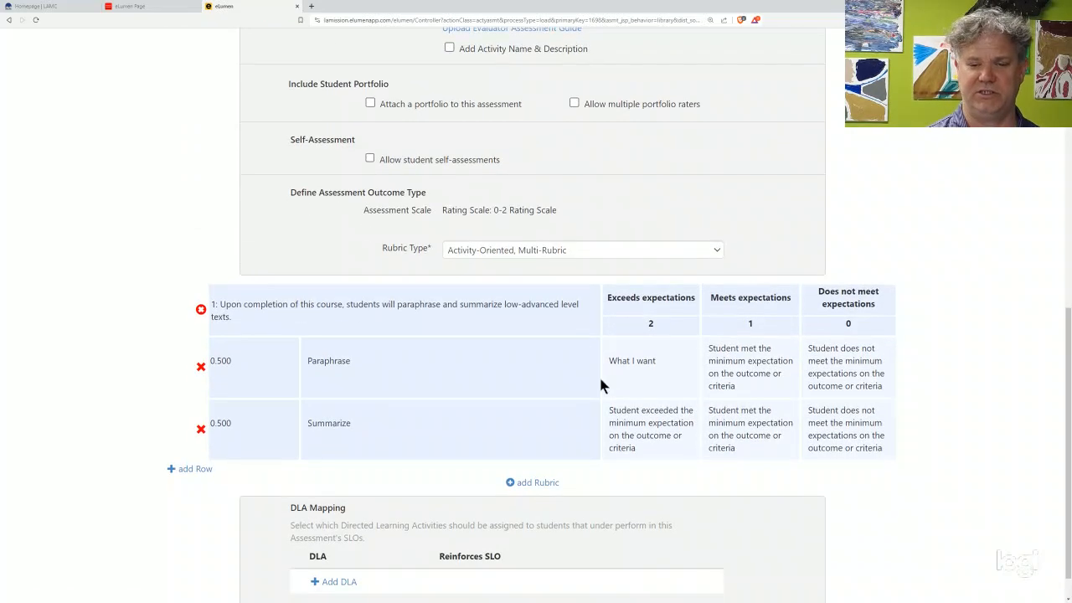
scroll(659, 368, "down", 1)
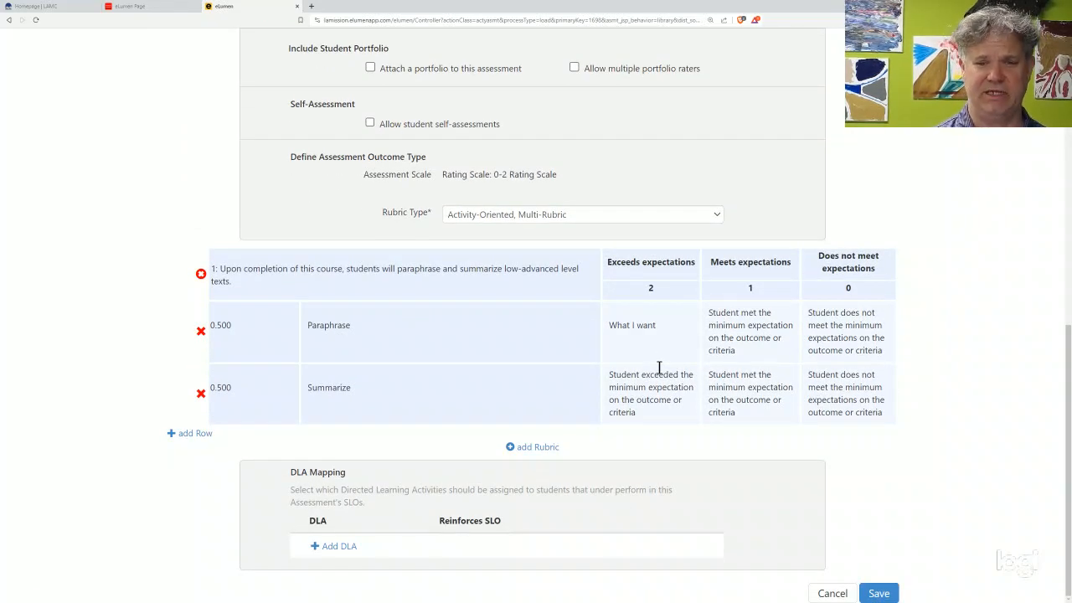
left_click(662, 329)
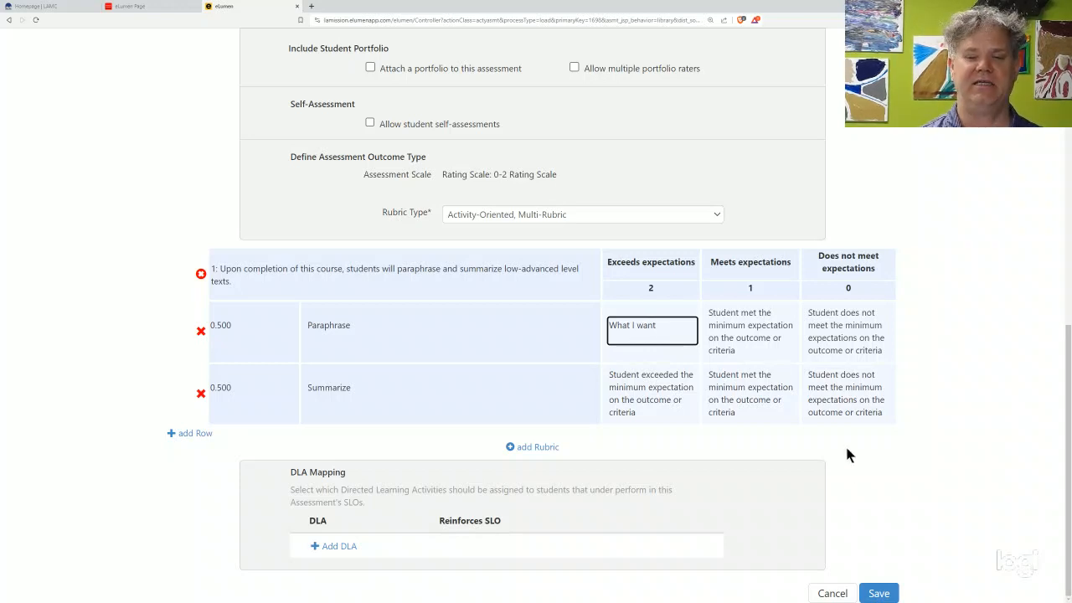
left_click(691, 216)
left_click(677, 242)
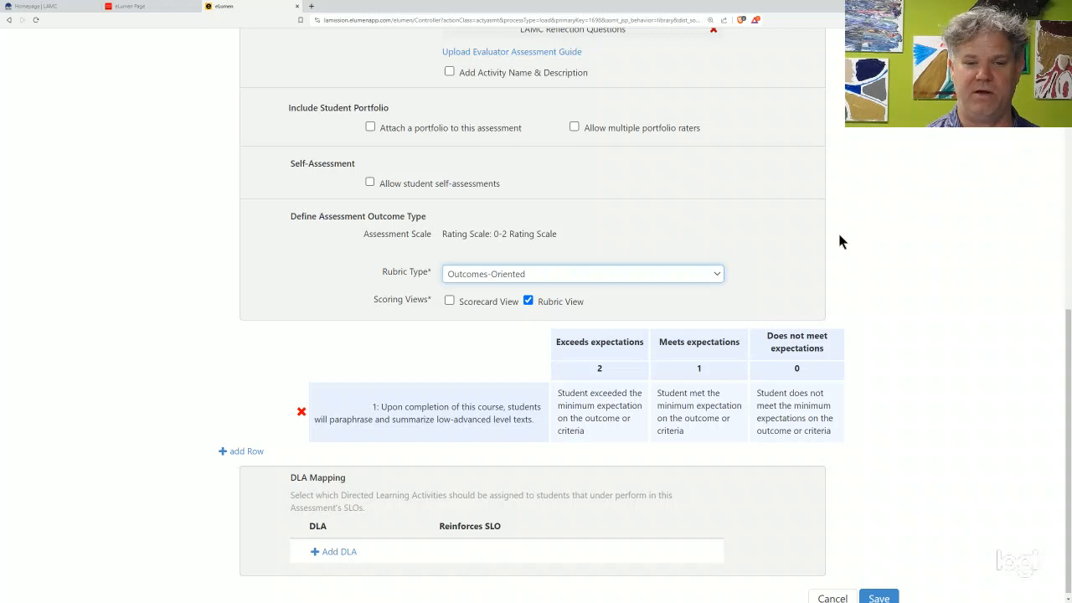
left_click(895, 249)
scroll(895, 250, "down", 2)
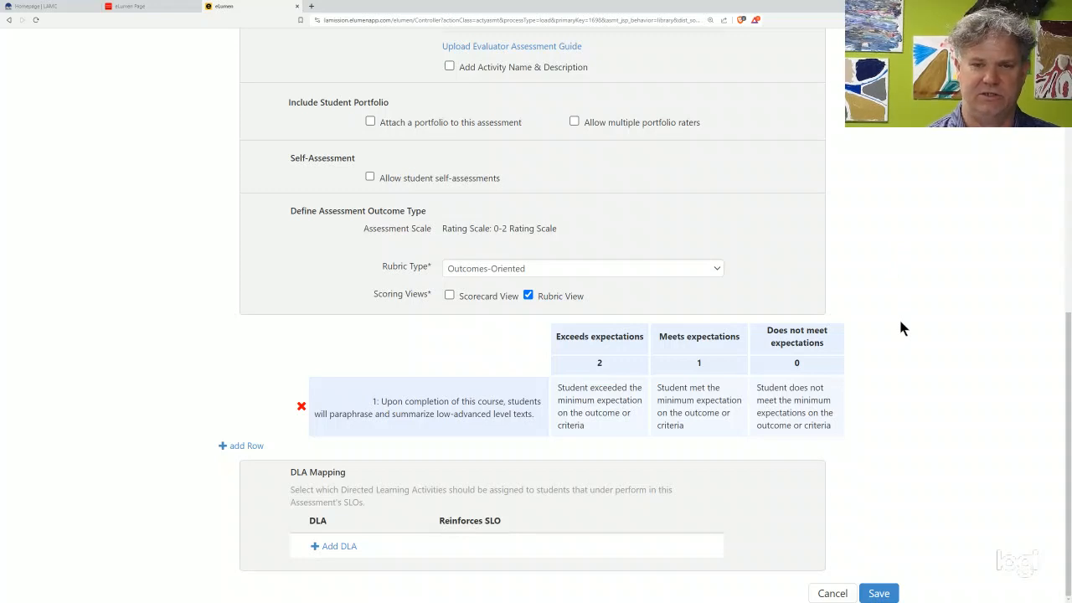
scroll(900, 328, "up", 7)
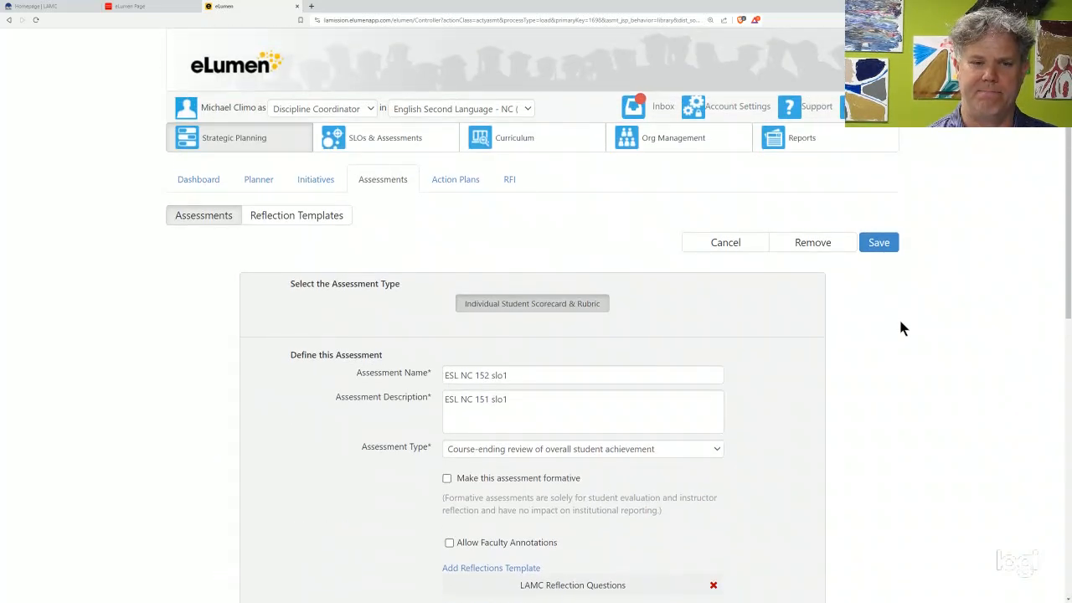
scroll(902, 328, "down", 3)
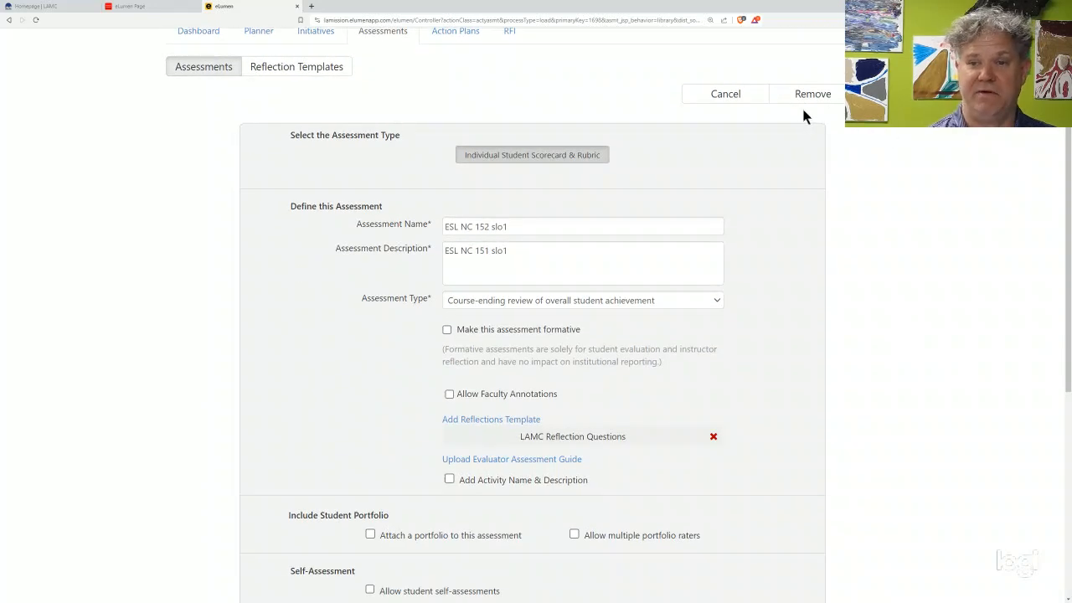
left_click(876, 94)
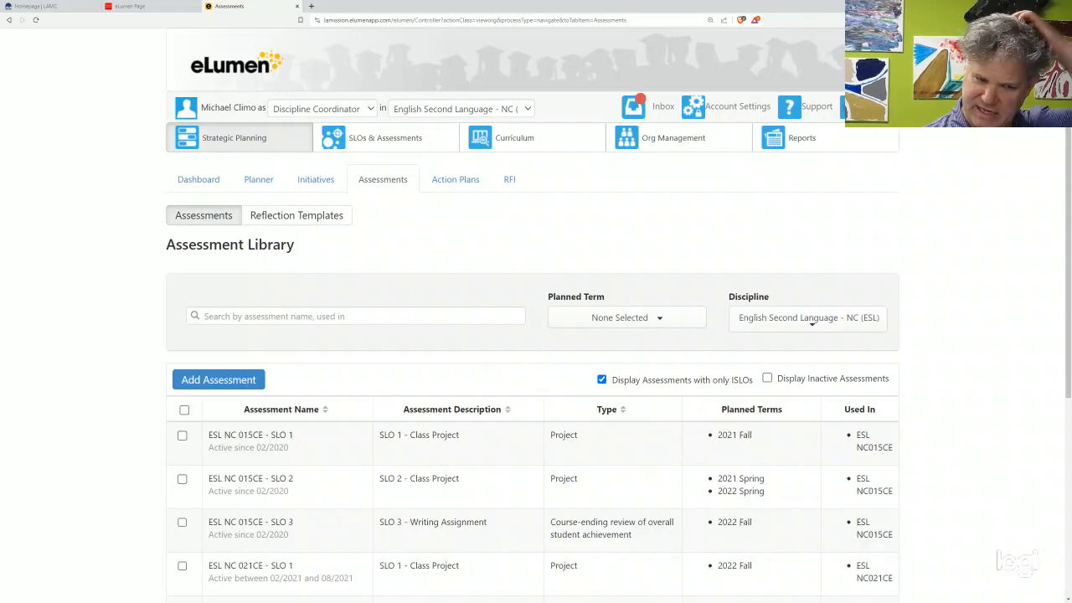
Step: Find the ESL NC 152 slo1 assessment by searching for "152" and delete it from the library
left_click(498, 309)
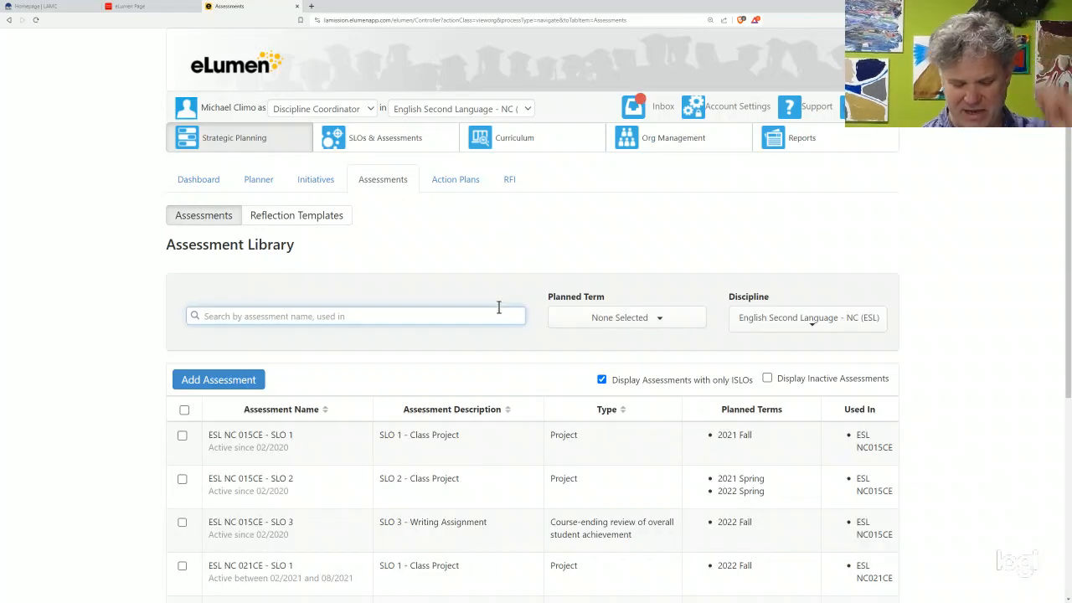
type("152")
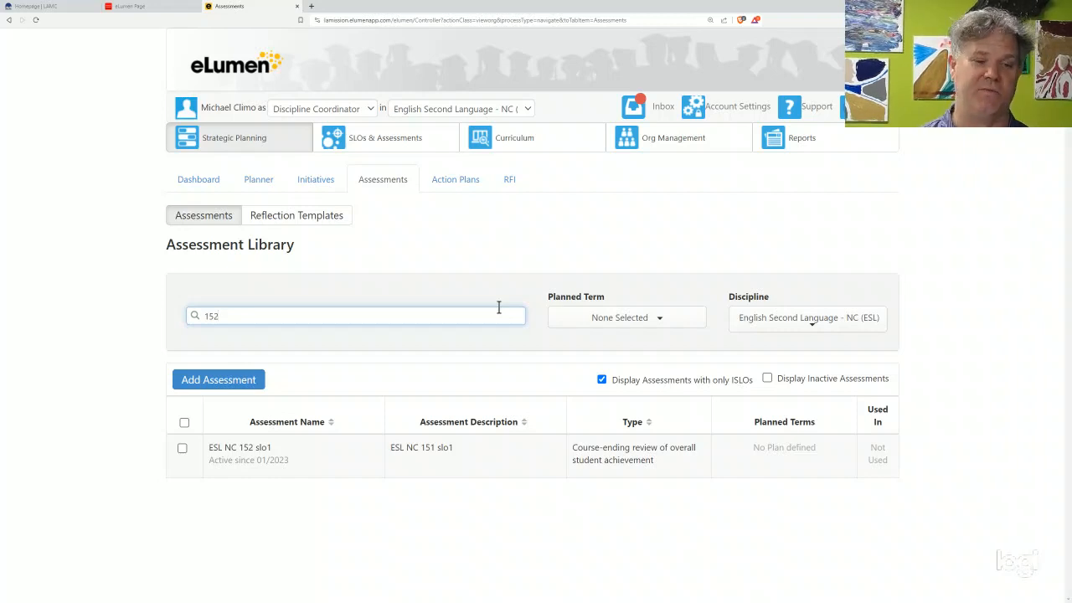
left_click(182, 450)
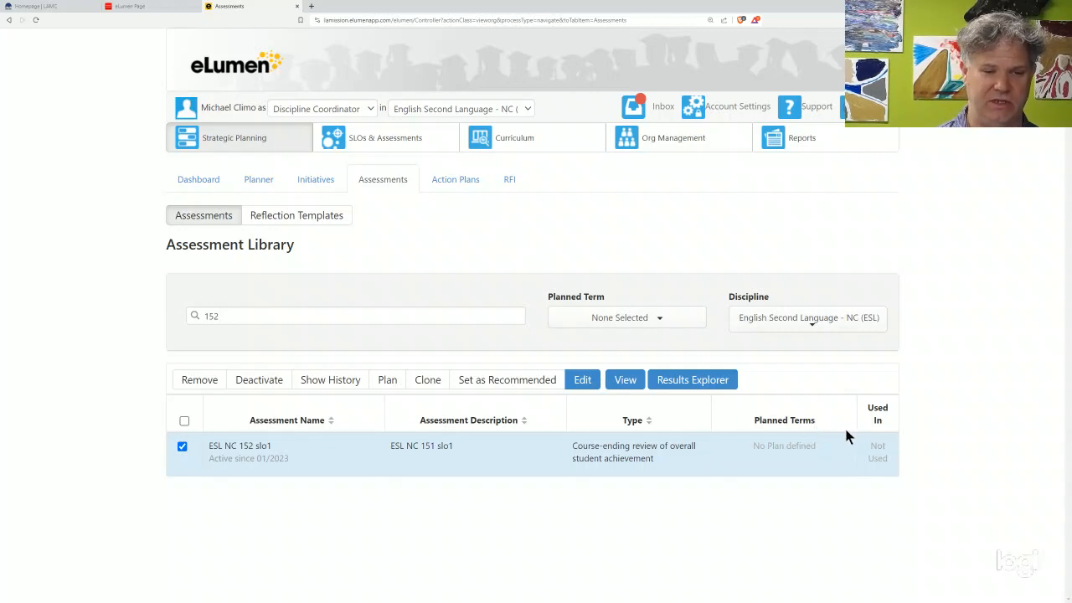
left_click(201, 380)
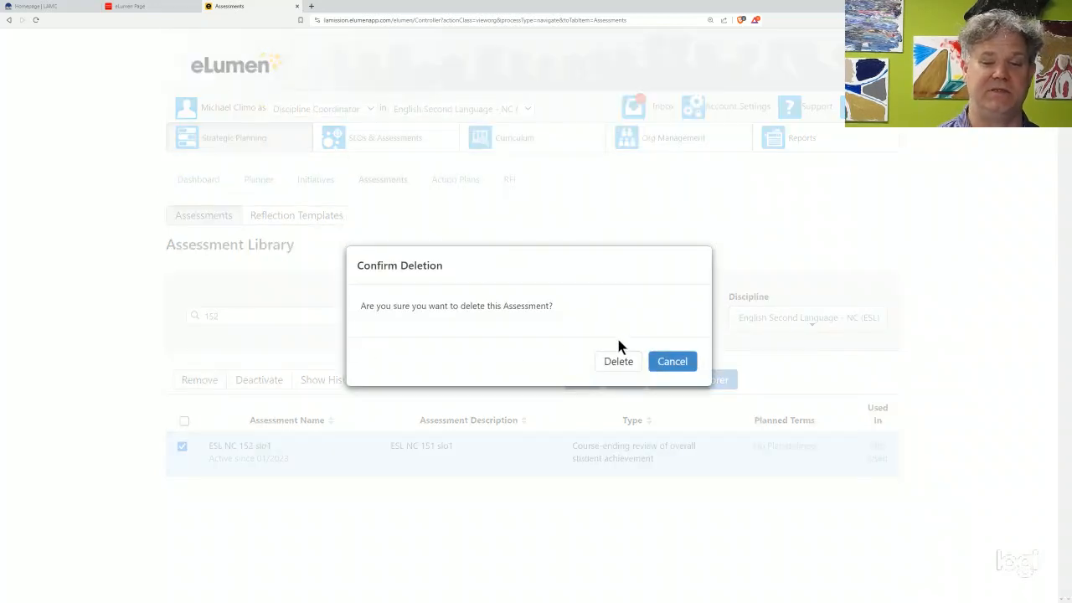
left_click(618, 361)
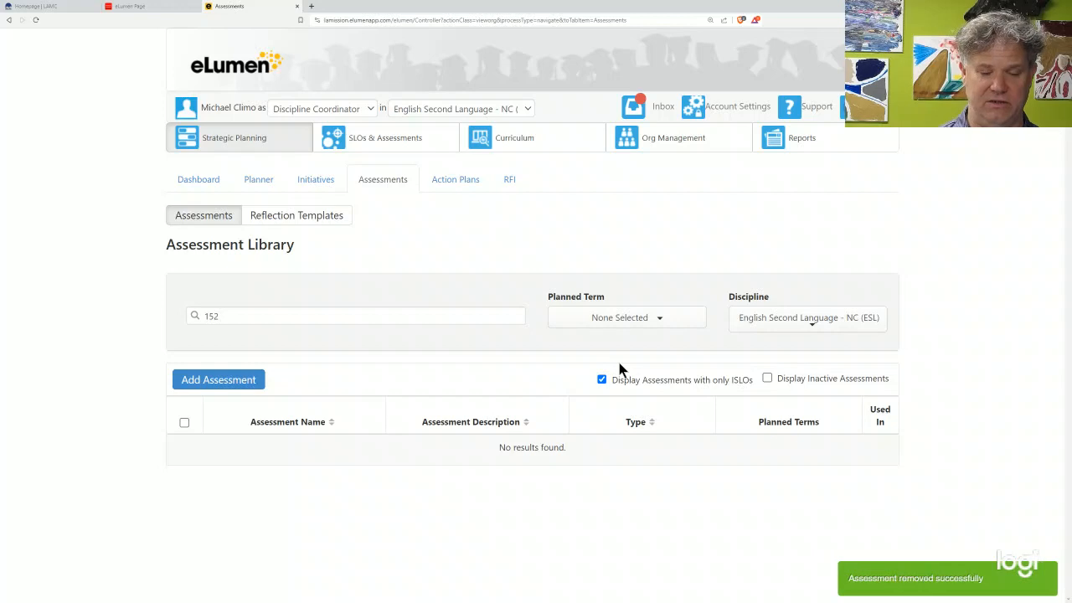
Step: Reload the Assessment Library without the search filter and look through the listed assessments
left_click(387, 189)
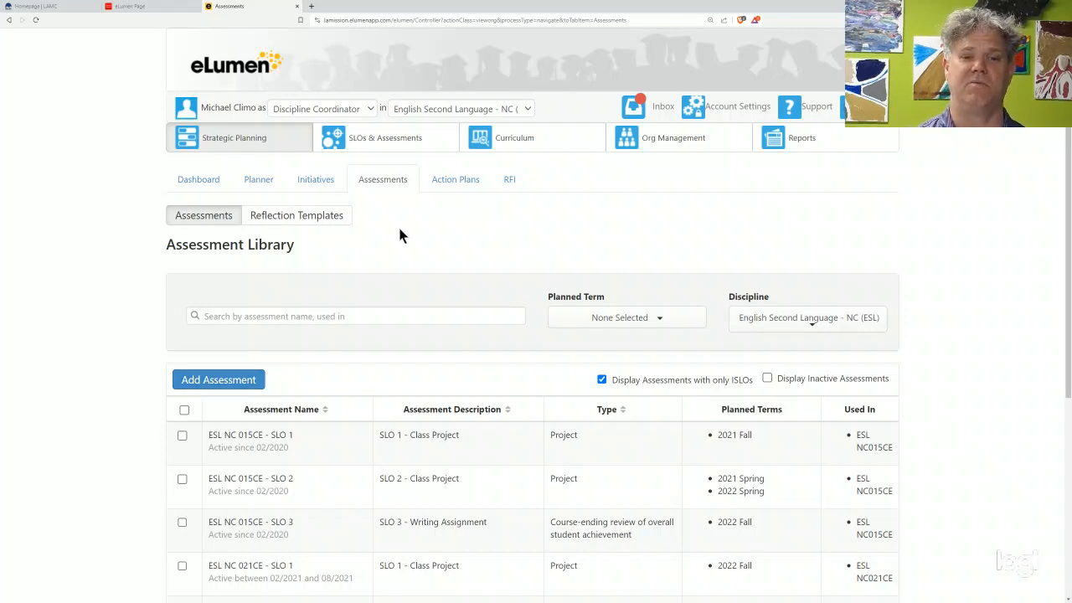
scroll(657, 247, "down", 1)
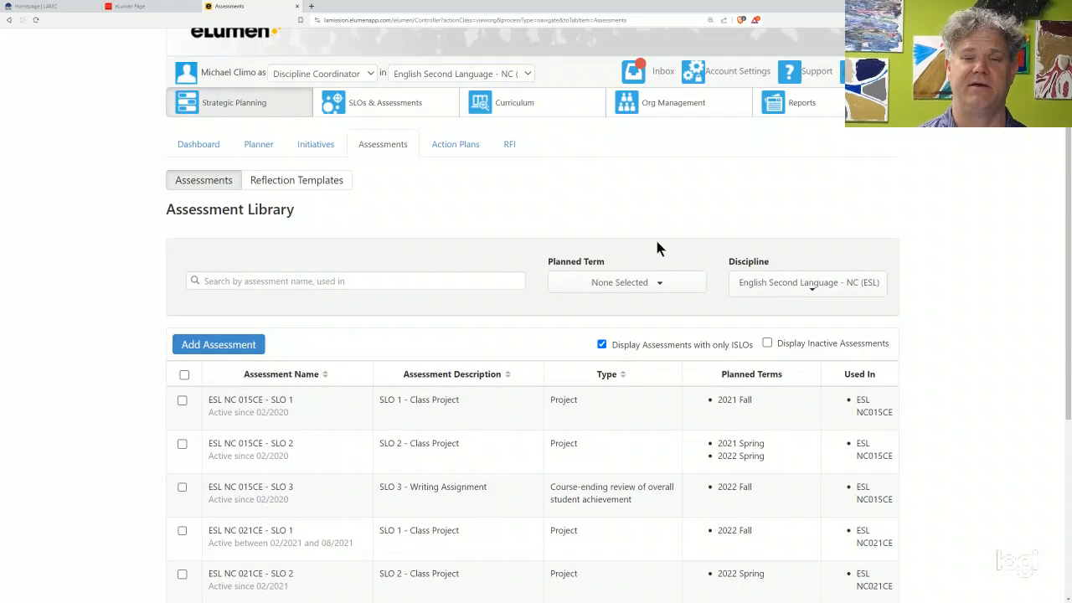
scroll(657, 247, "down", 3)
scroll(658, 247, "down", 1)
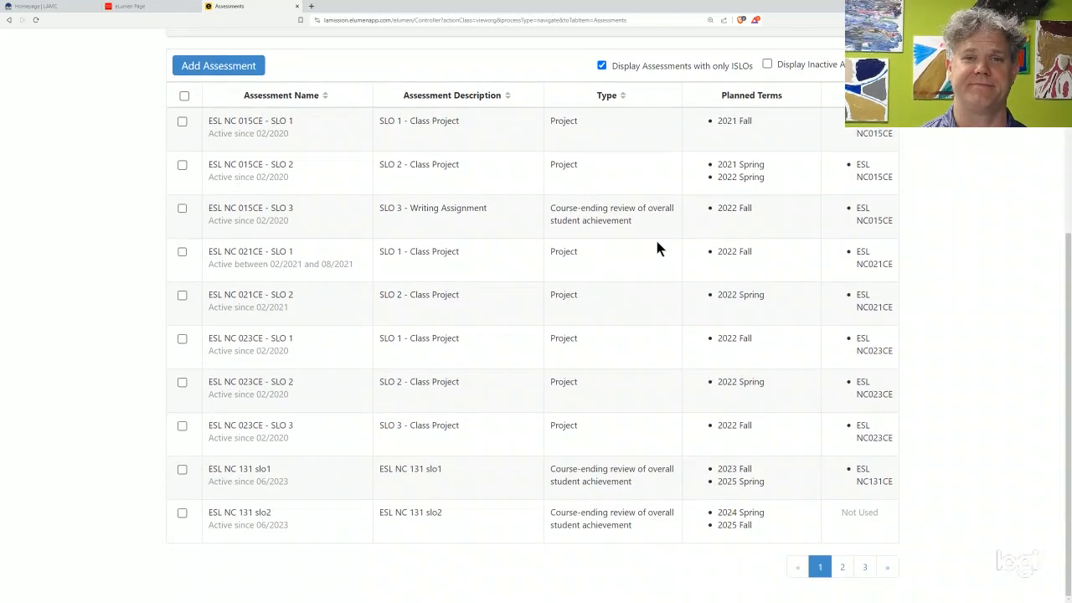